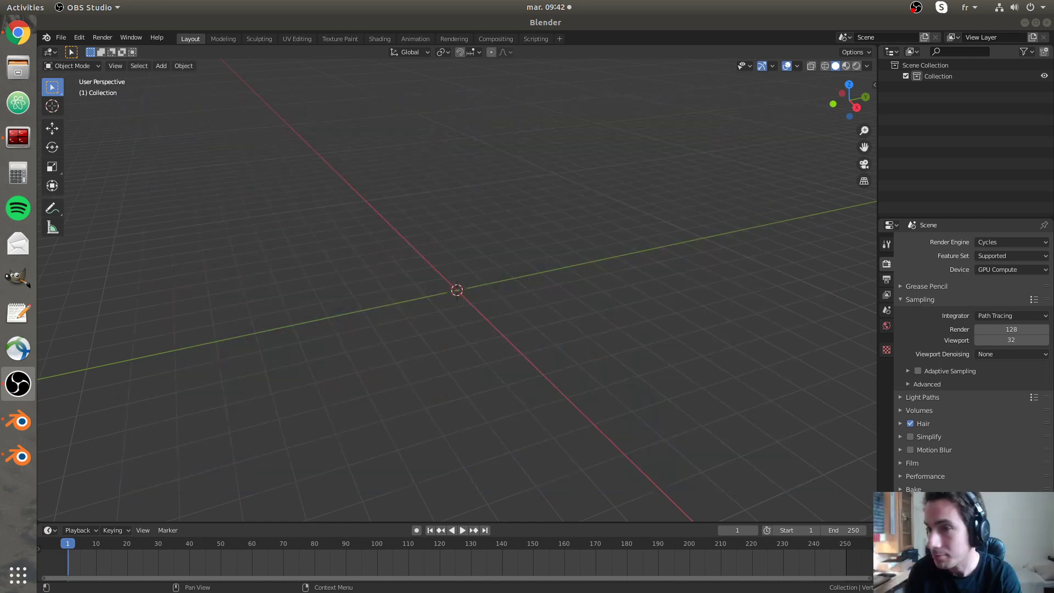
- Show the viewport sidebar with the Tchat Profile login form, Rooms and Tchat panels
left_click(468, 292)
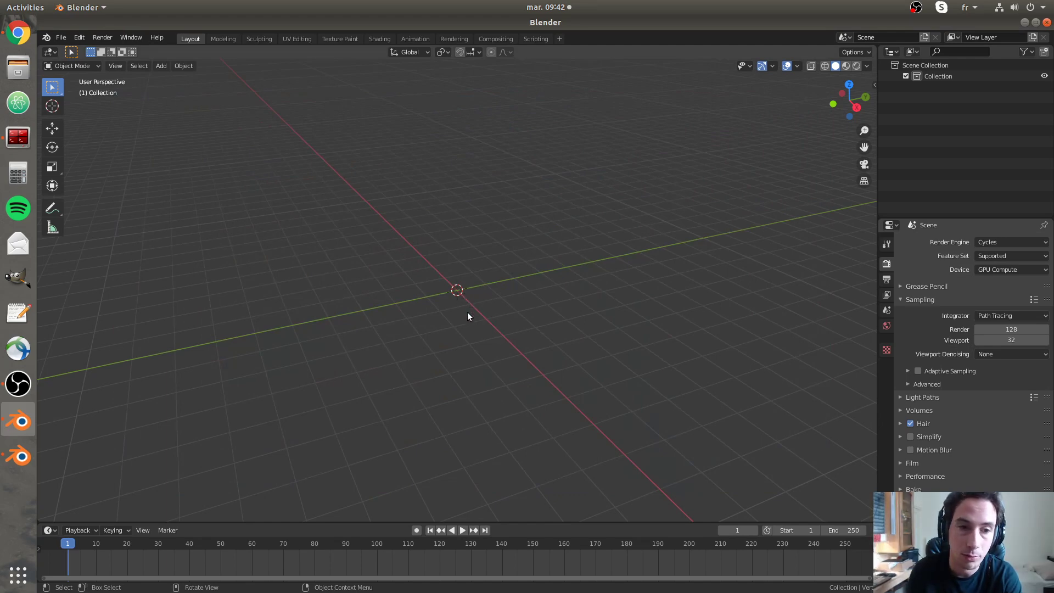
key("n")
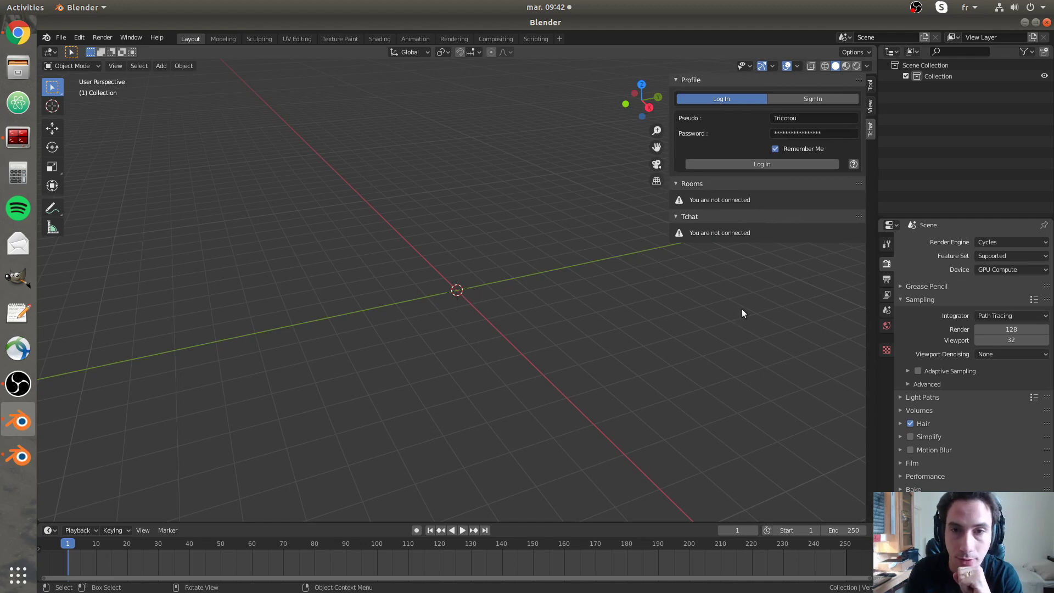
left_click(805, 100)
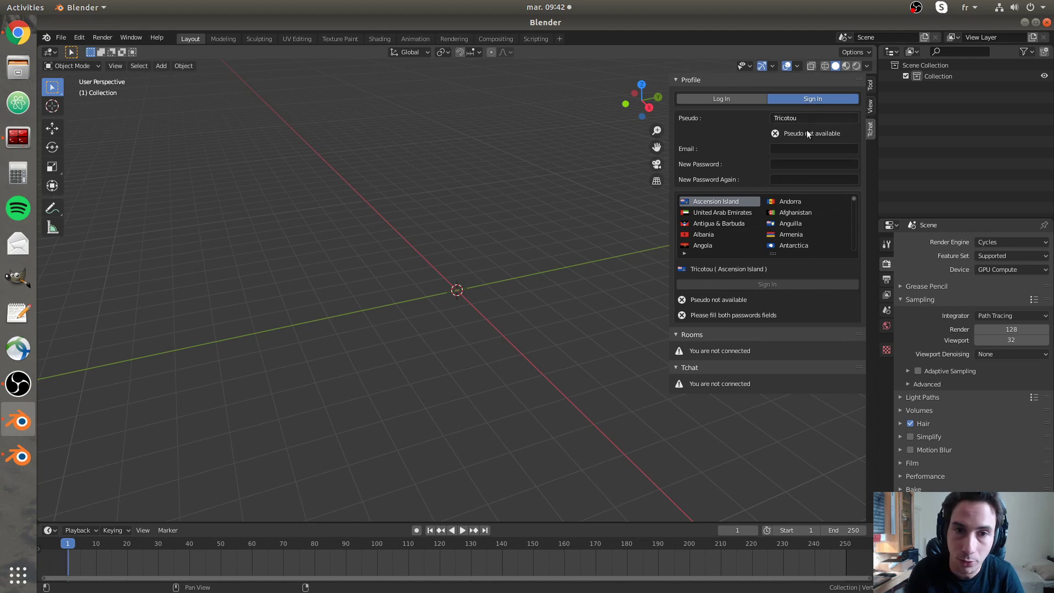
scroll(791, 213, "down", 3)
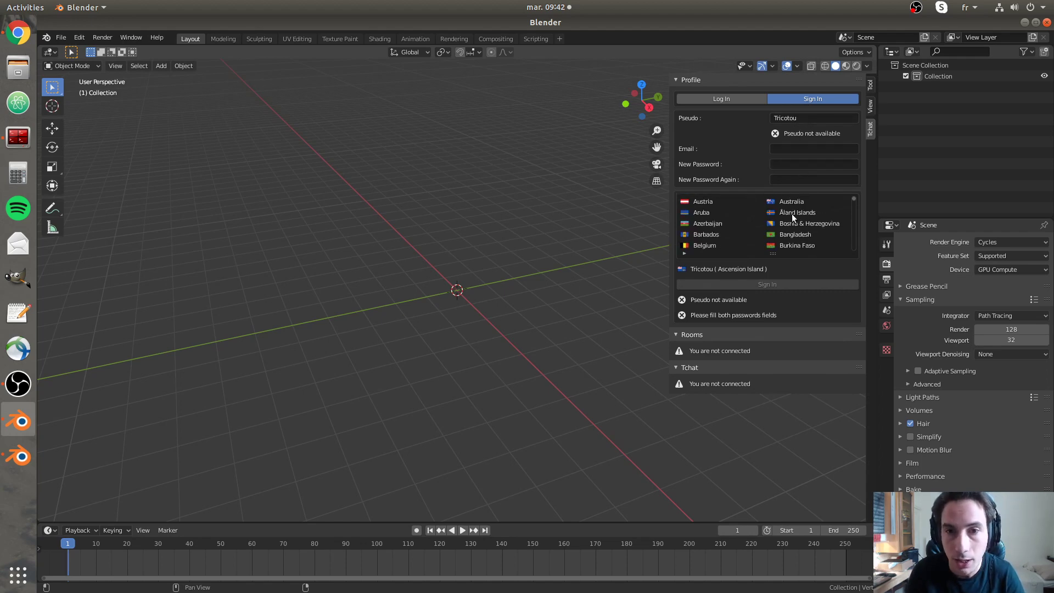
scroll(791, 213, "down", 5)
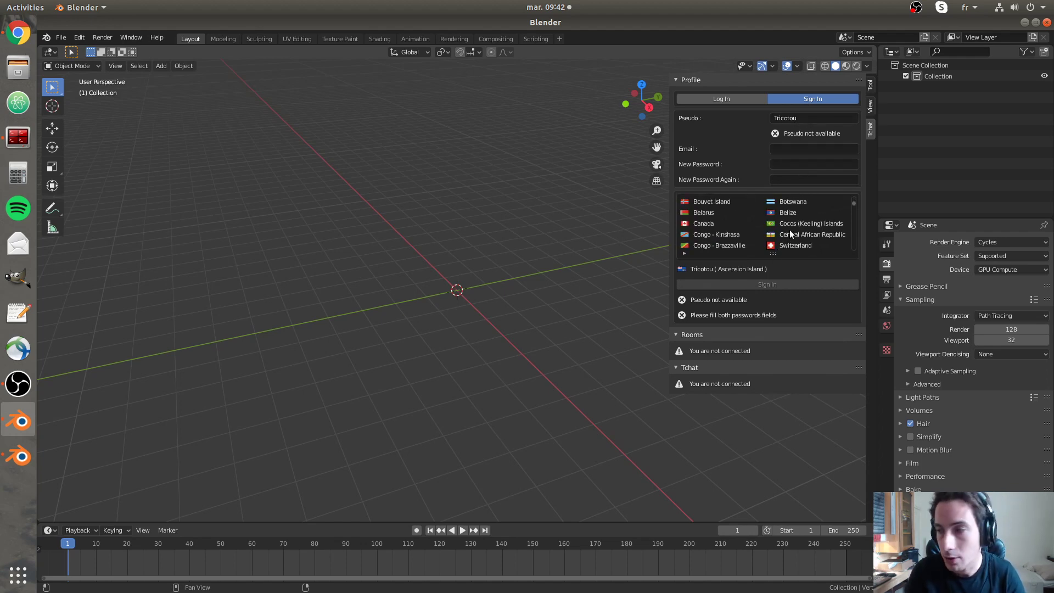
scroll(790, 230, "down", 5)
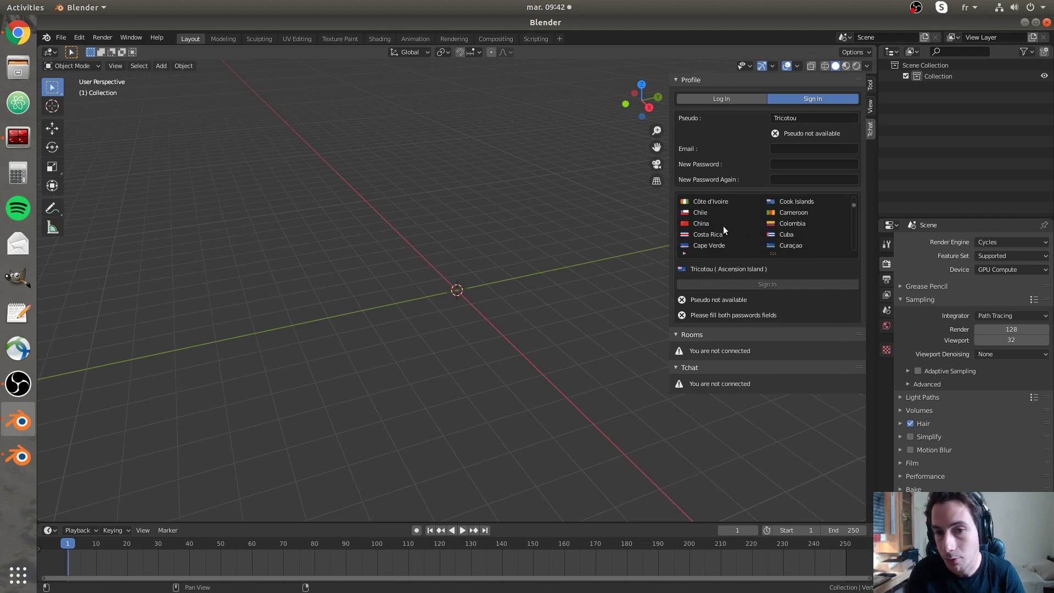
left_click(683, 253)
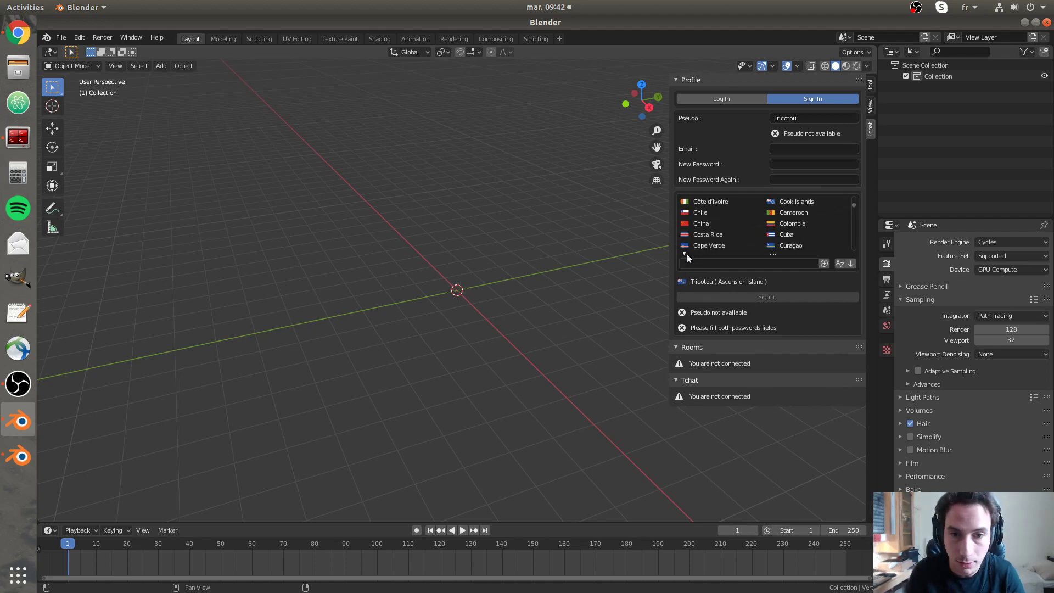
left_click(702, 265)
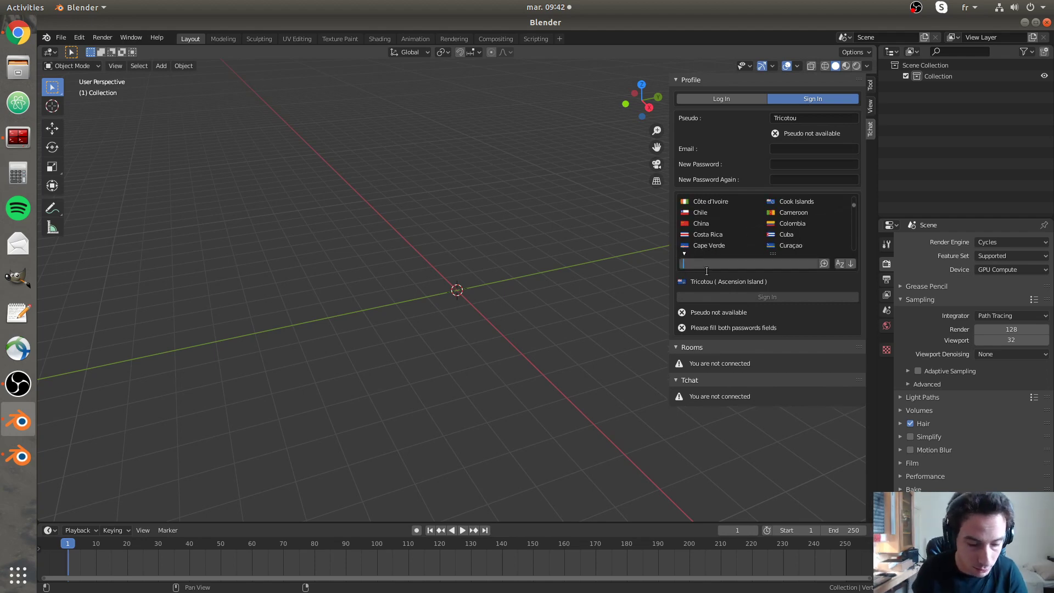
type("france")
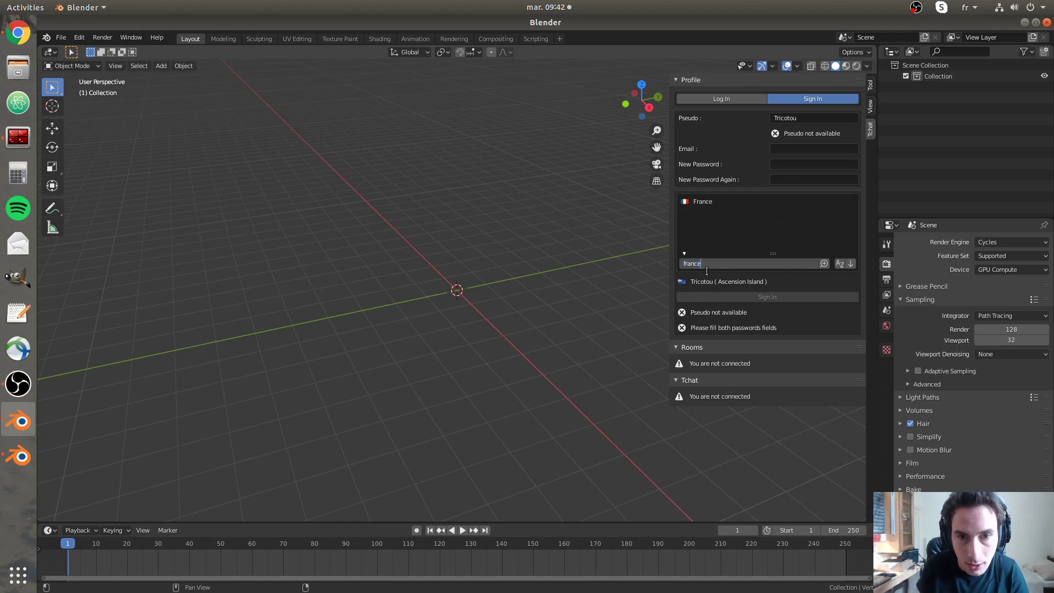
key("BackSpace")
key("BackSpace")
key("BackSpace")
key("BackSpace")
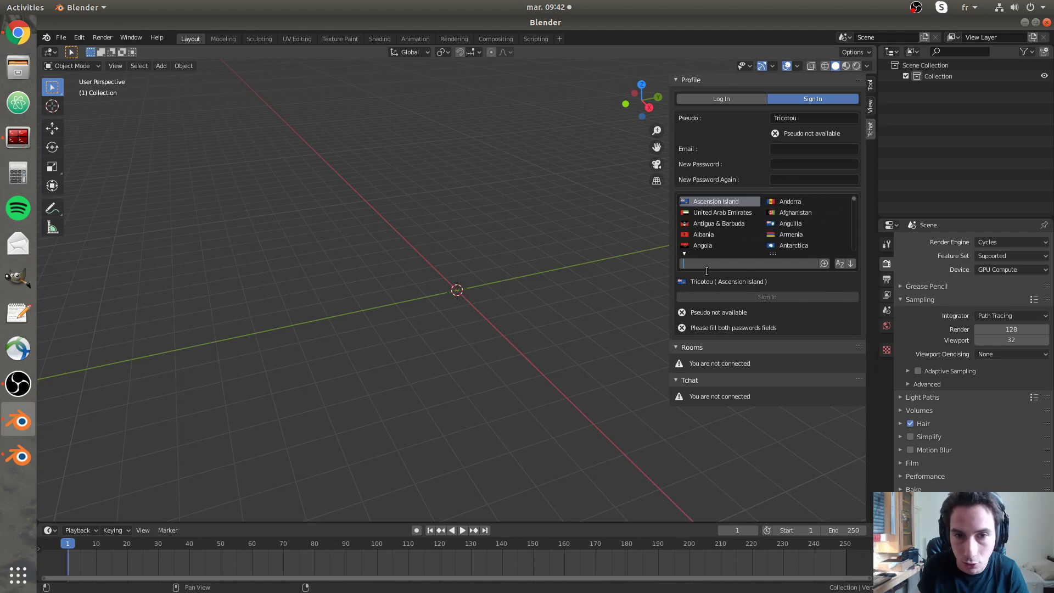
type("aust")
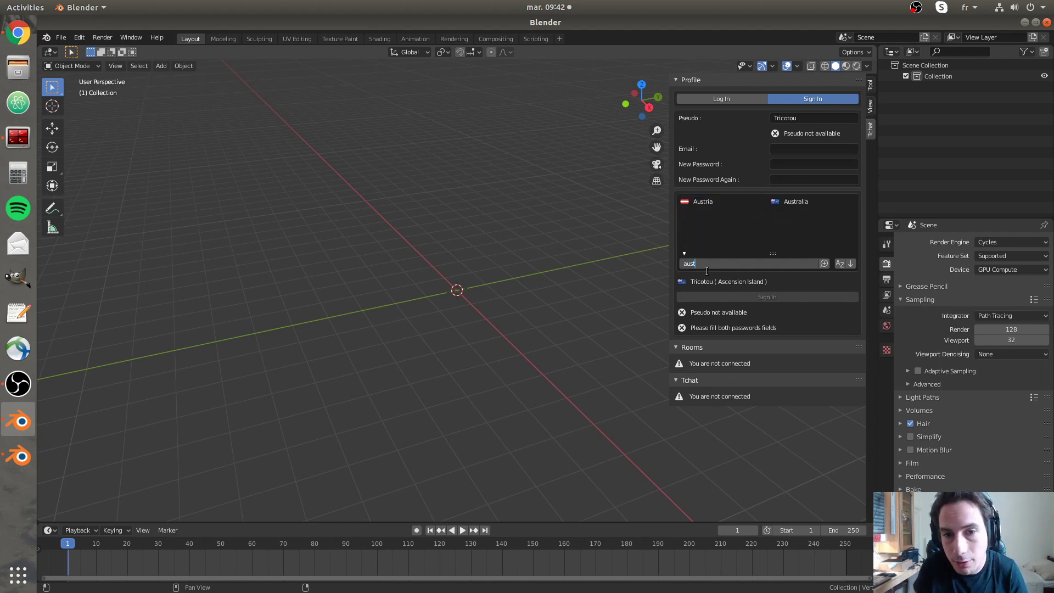
key("BackSpace")
key("BackSpace")
key("BackSpace")
key("BackSpace")
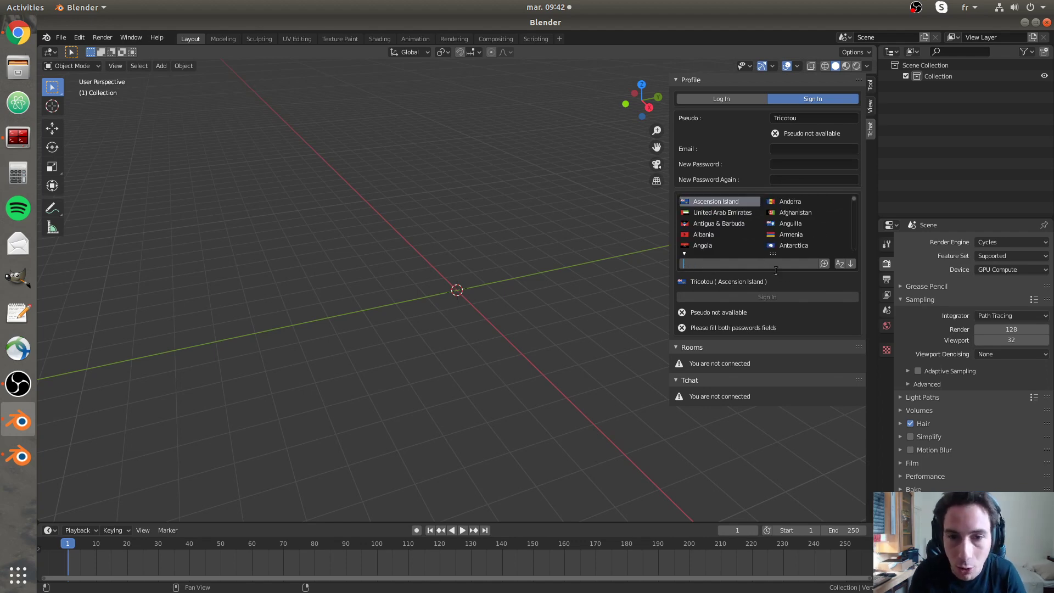
left_click(782, 279)
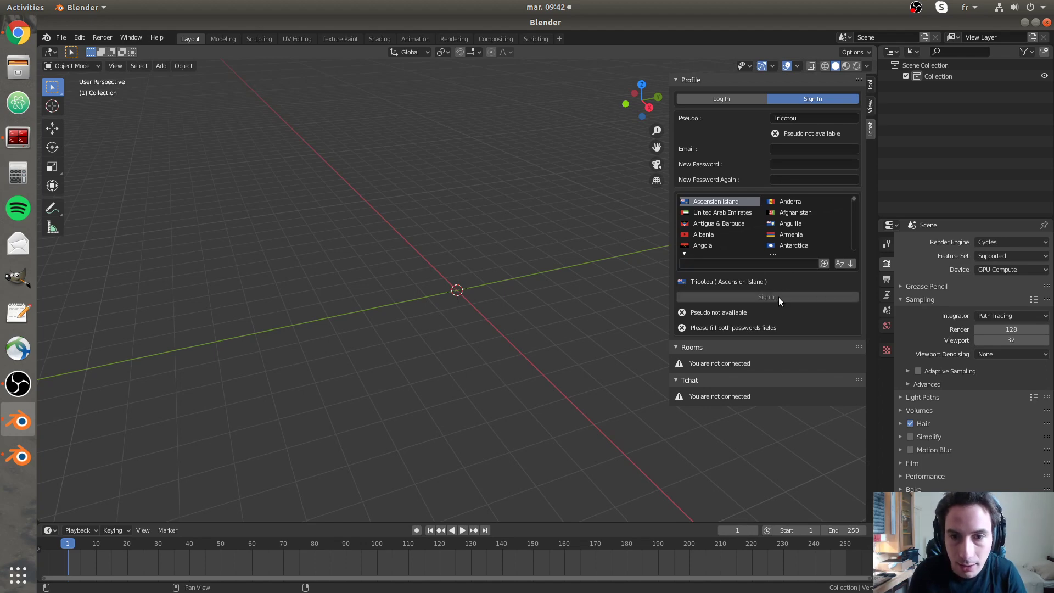
left_click(733, 98)
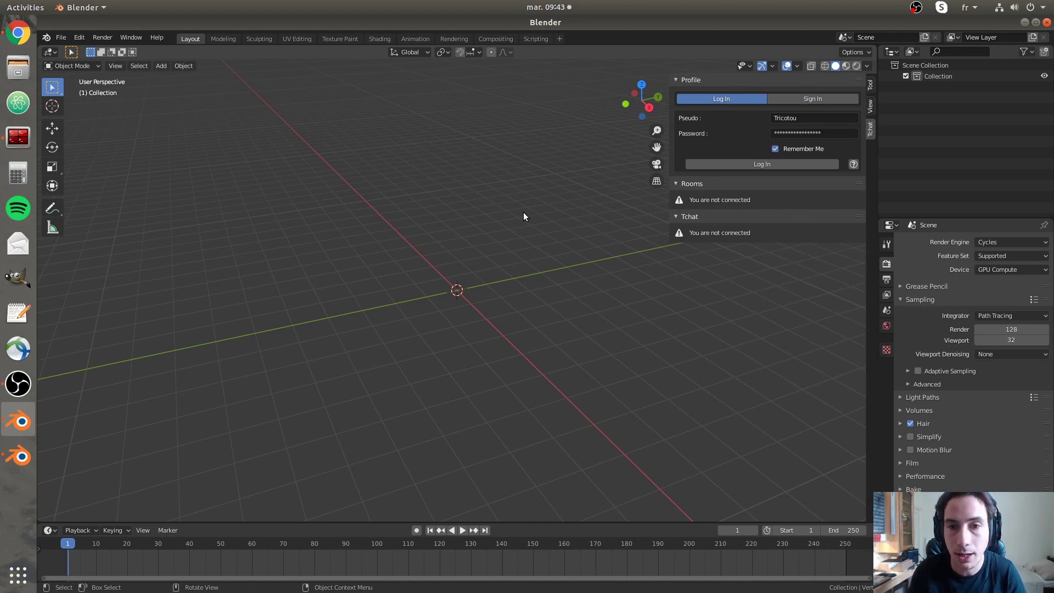
- Log in to Tchat with the saved credentials to load the Blenderlounge and Noirmoutier rooms
left_click(770, 164)
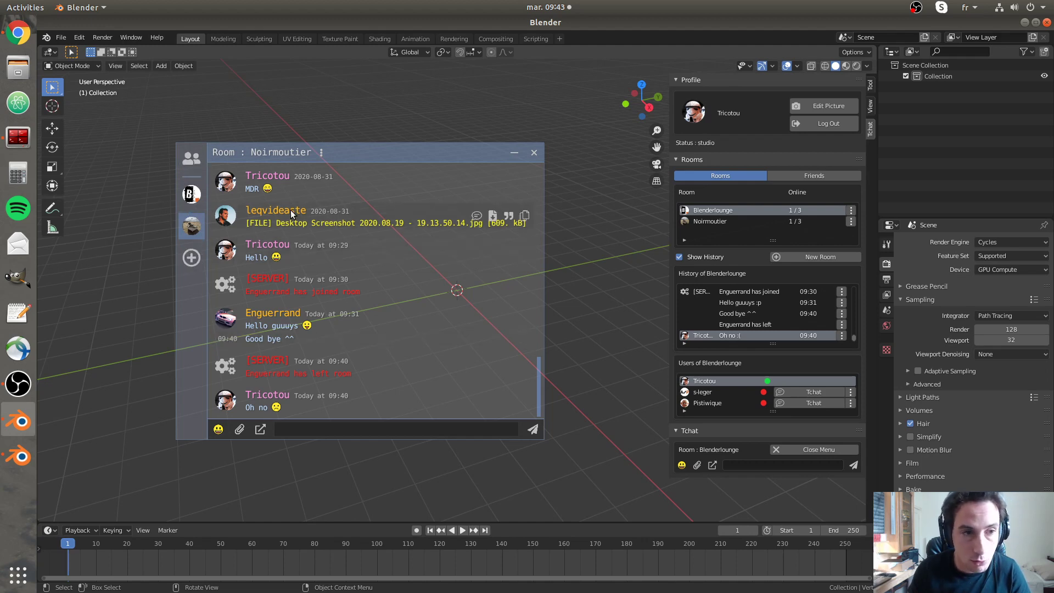
scroll(390, 324, "up", 6)
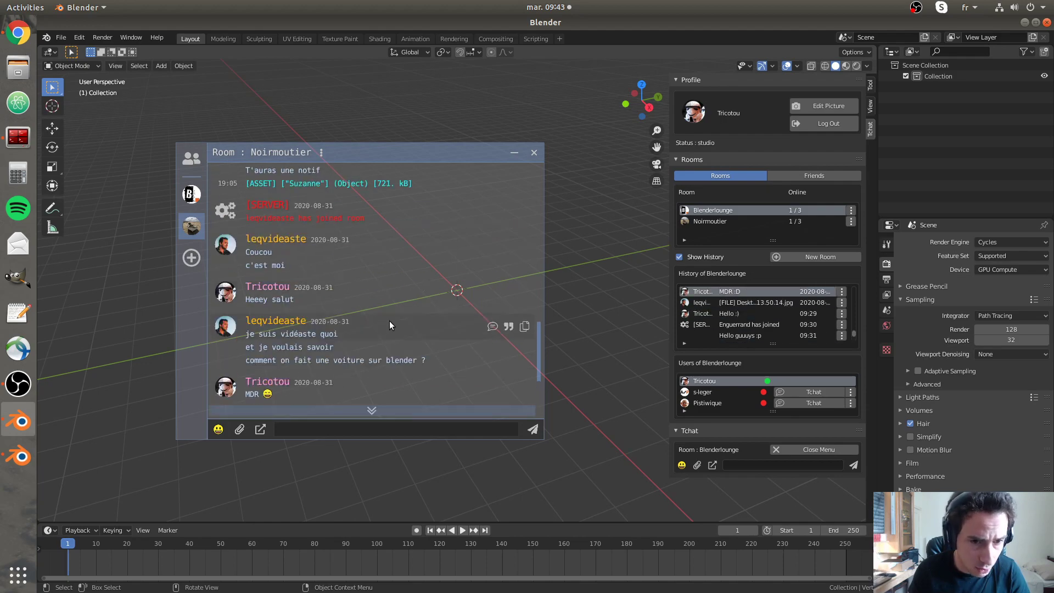
scroll(396, 318, "down", 3)
scroll(396, 316, "up", 5)
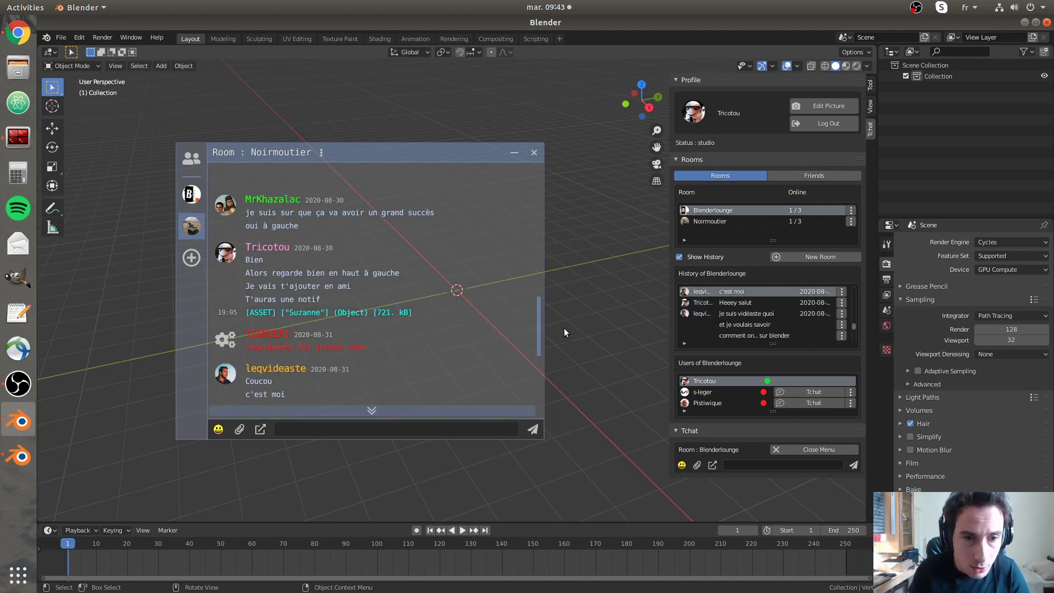
scroll(536, 275, "up", 3)
scroll(526, 325, "down", 8)
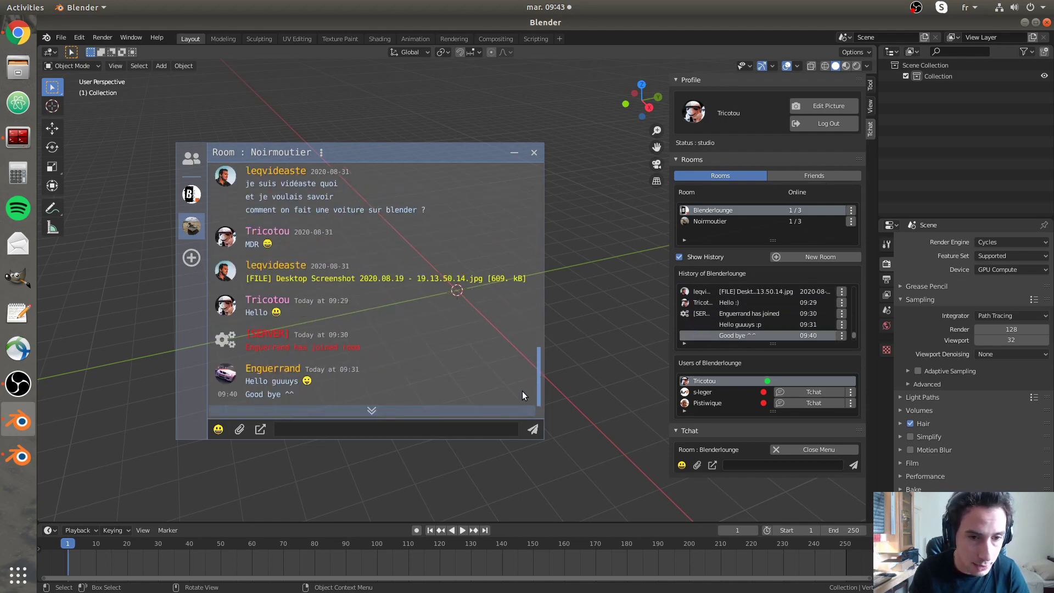
scroll(525, 379, "up", 3)
scroll(484, 329, "down", 6)
scroll(434, 274, "up", 5)
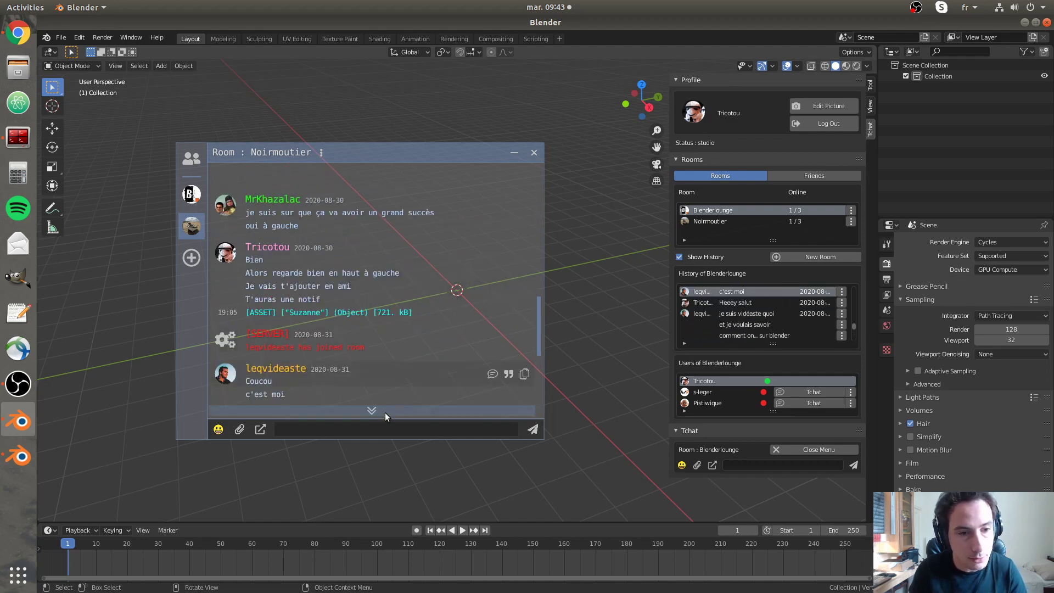
scroll(390, 330, "down", 6)
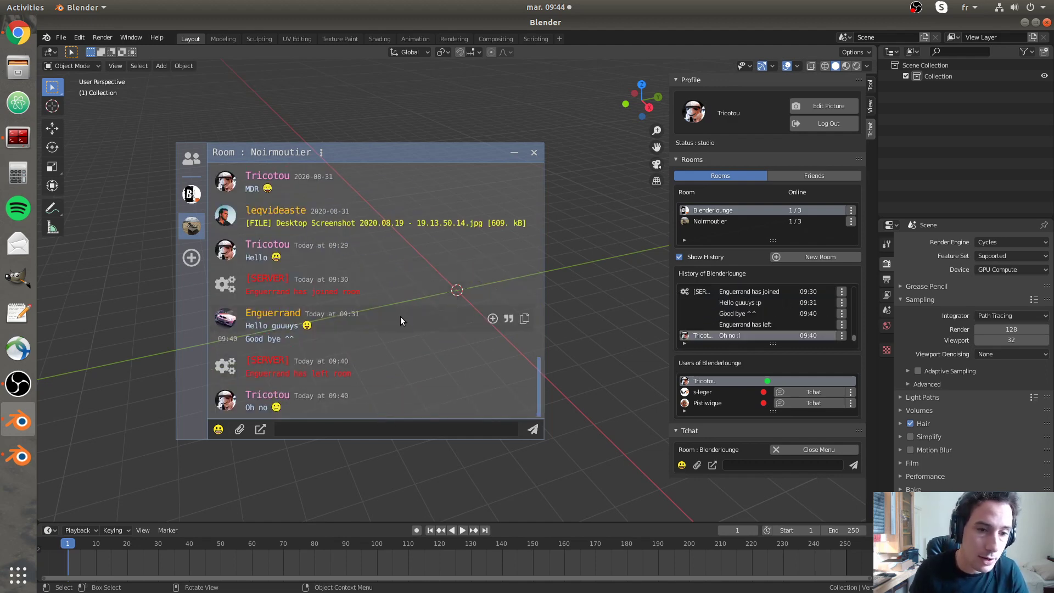
scroll(400, 316, "up", 3)
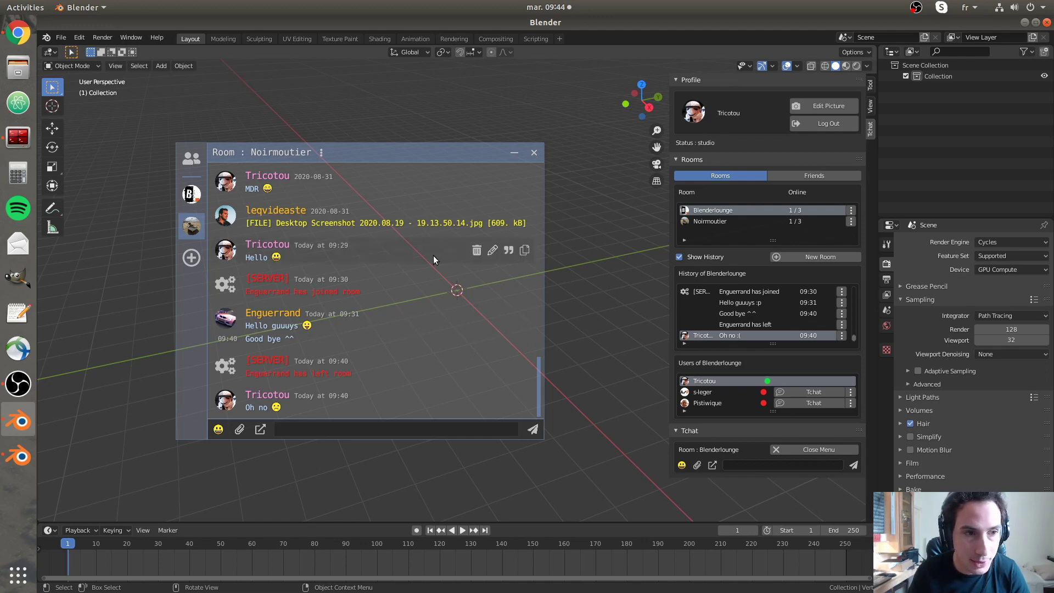
- Browse the friend conversations and the Blenderlounge room, ending on the Noirmoutier room chat
left_click(192, 159)
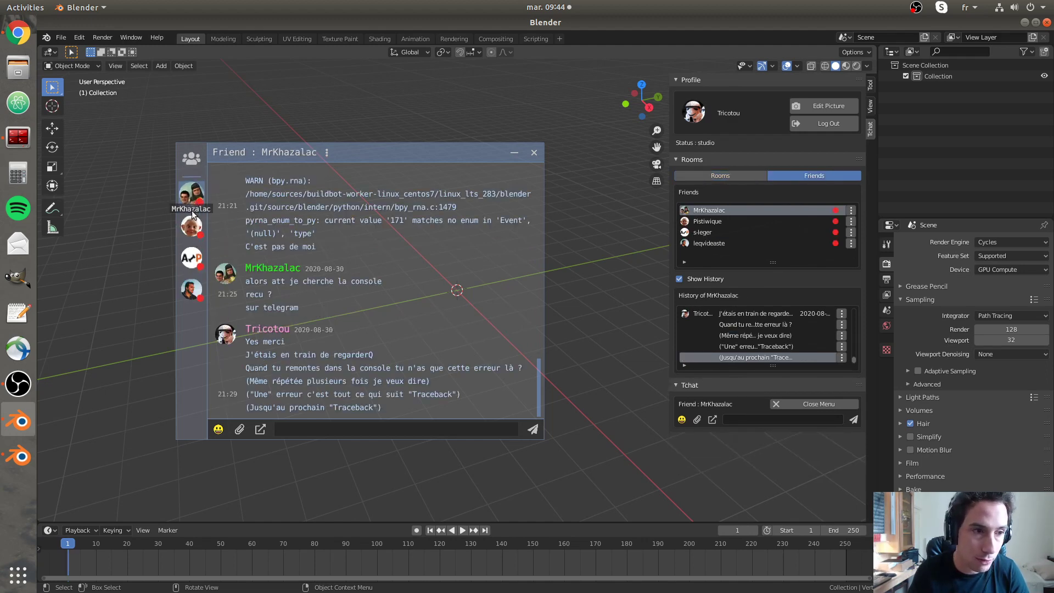
left_click(191, 225)
left_click(192, 289)
left_click(192, 159)
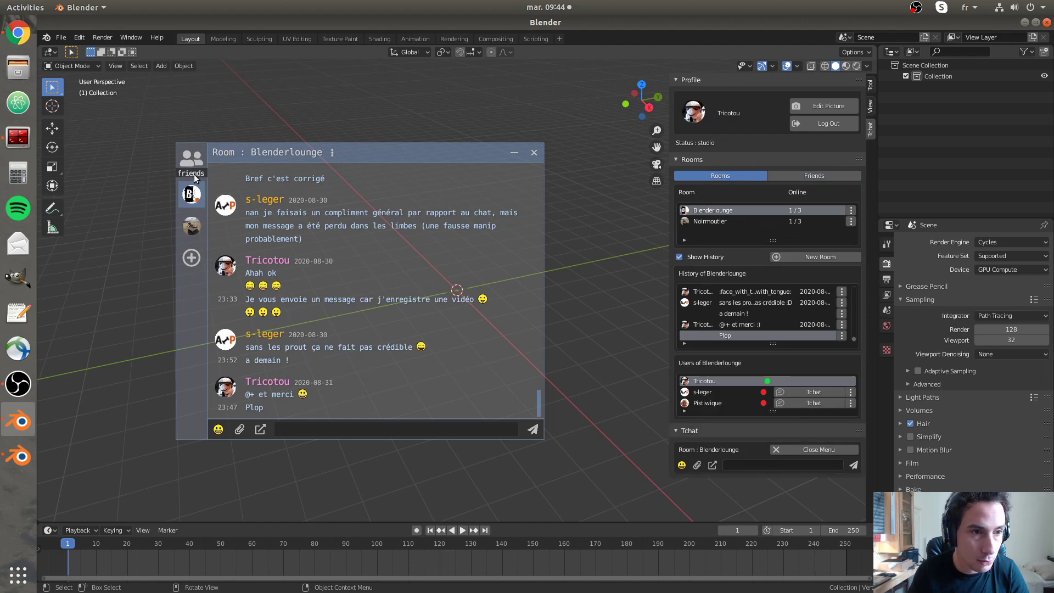
left_click(192, 226)
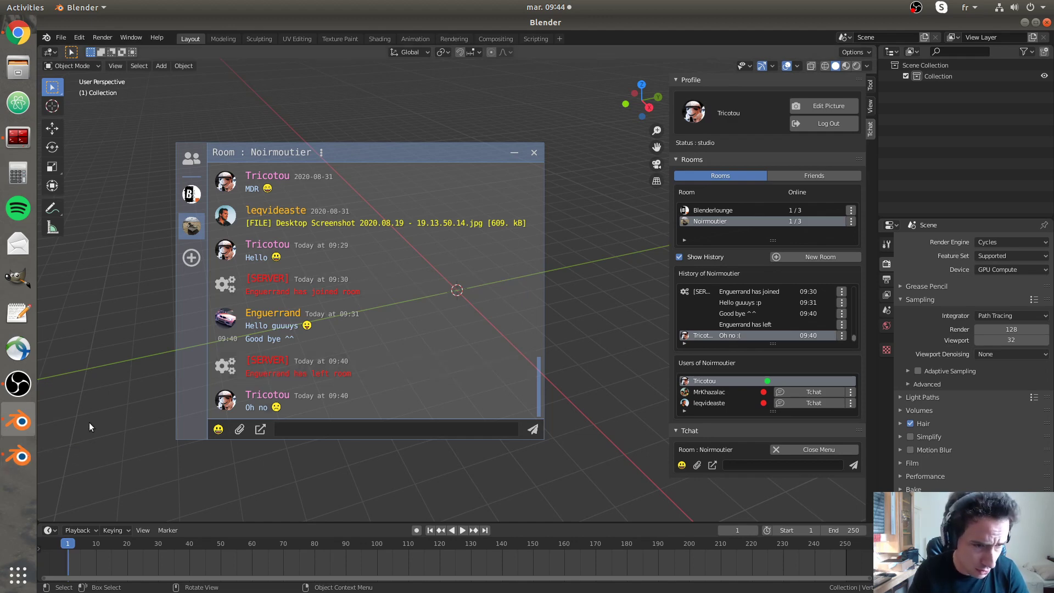
- Check the create/join room options in the second Blender, then show Noirmoutier's extra actions in the first
left_click(18, 456)
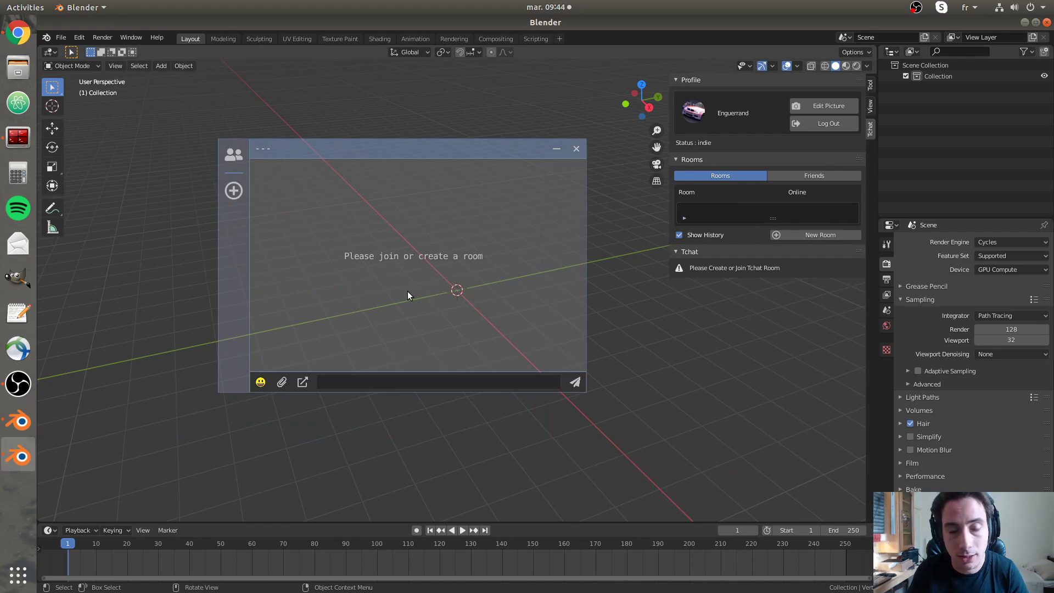
left_click(234, 191)
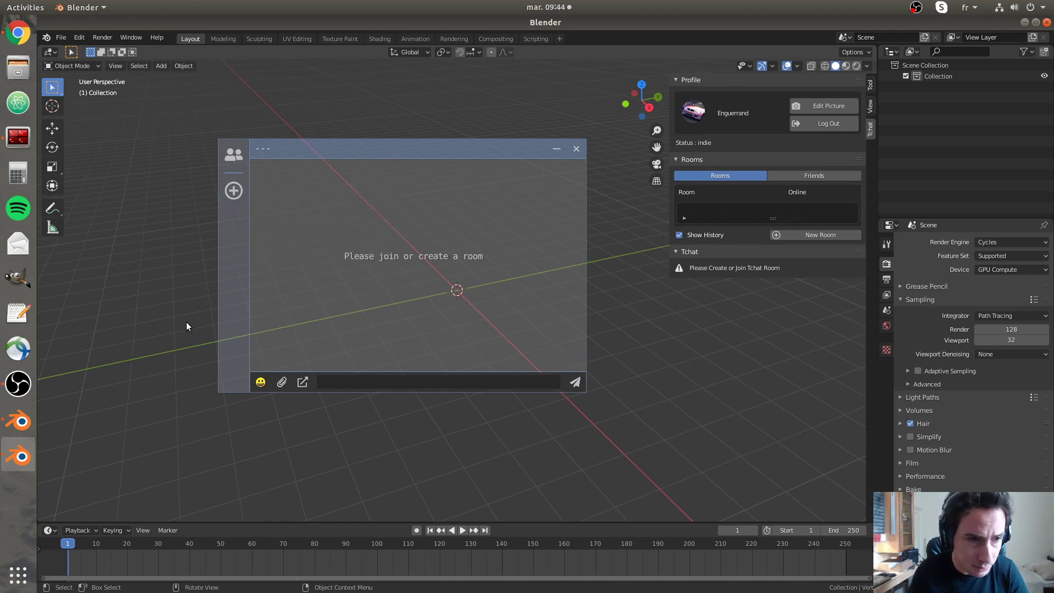
left_click(25, 425)
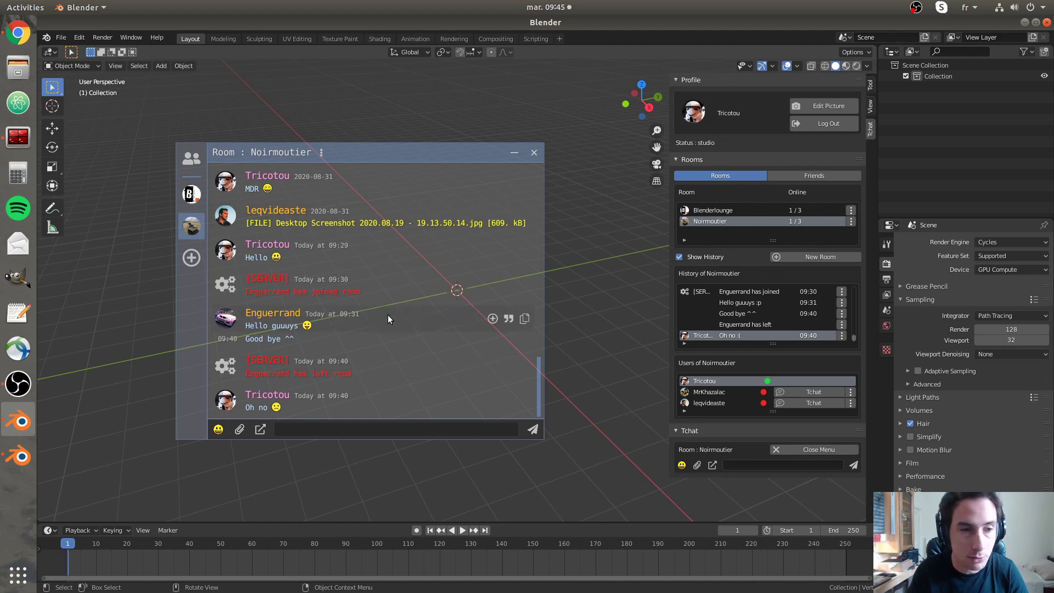
left_click(323, 156)
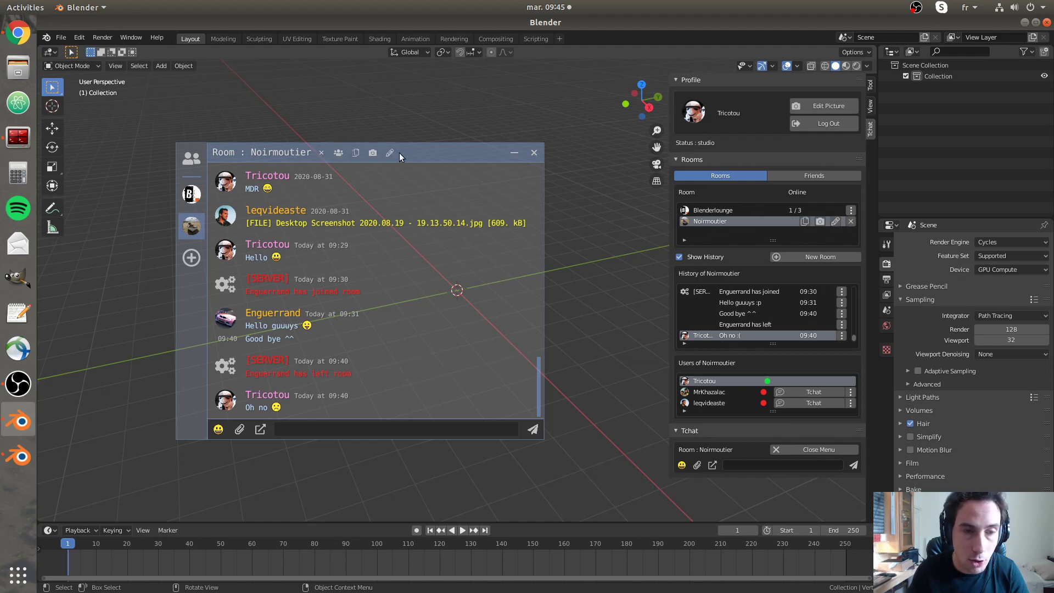
- Copy the Noirmoutier room ID and join that private room from the second user's Blender
left_click(358, 152)
left_click(22, 455)
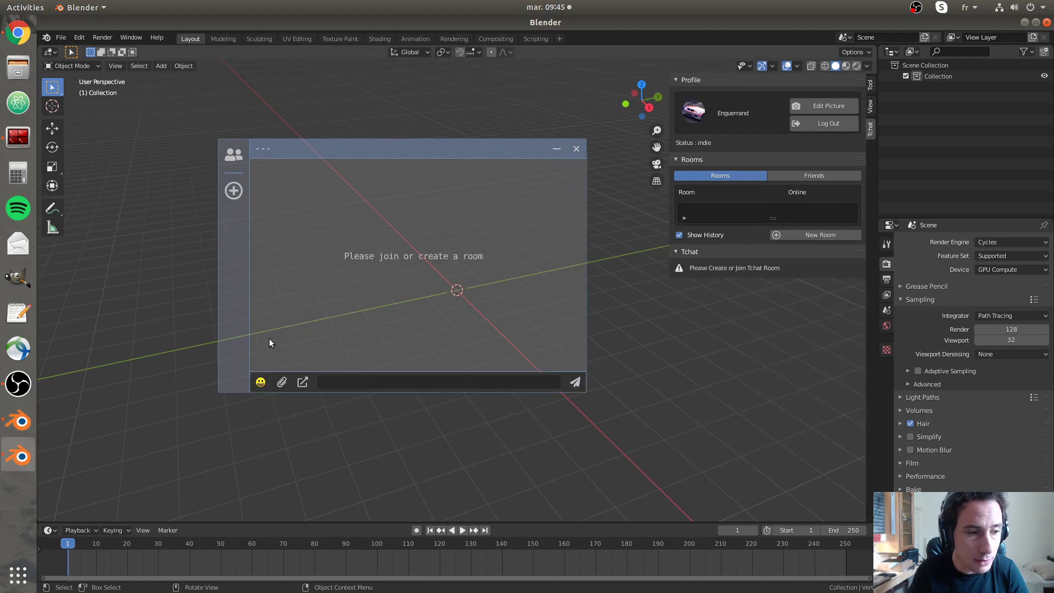
left_click(239, 197)
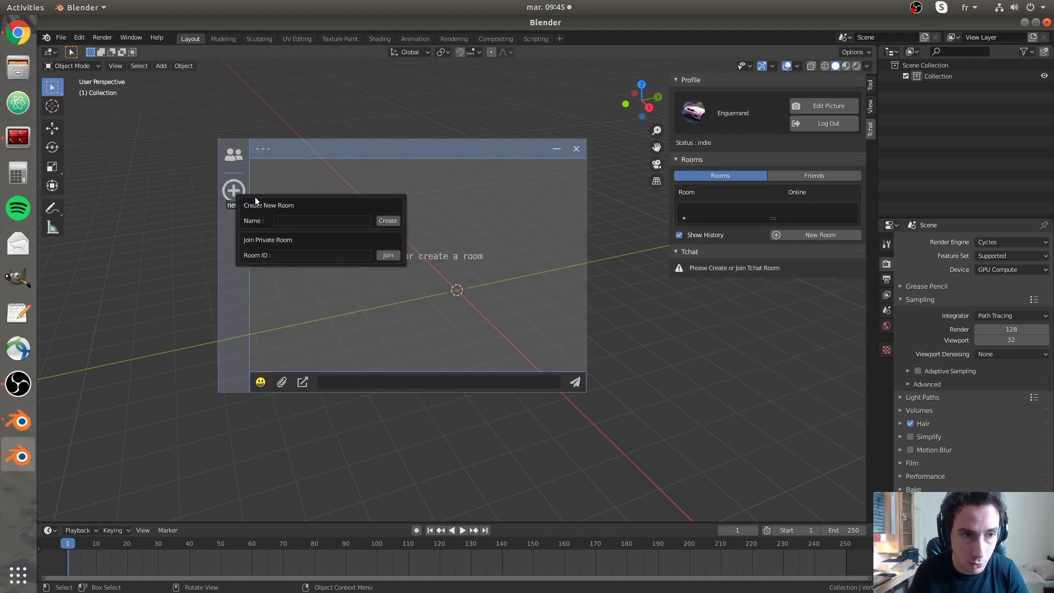
left_click(292, 255)
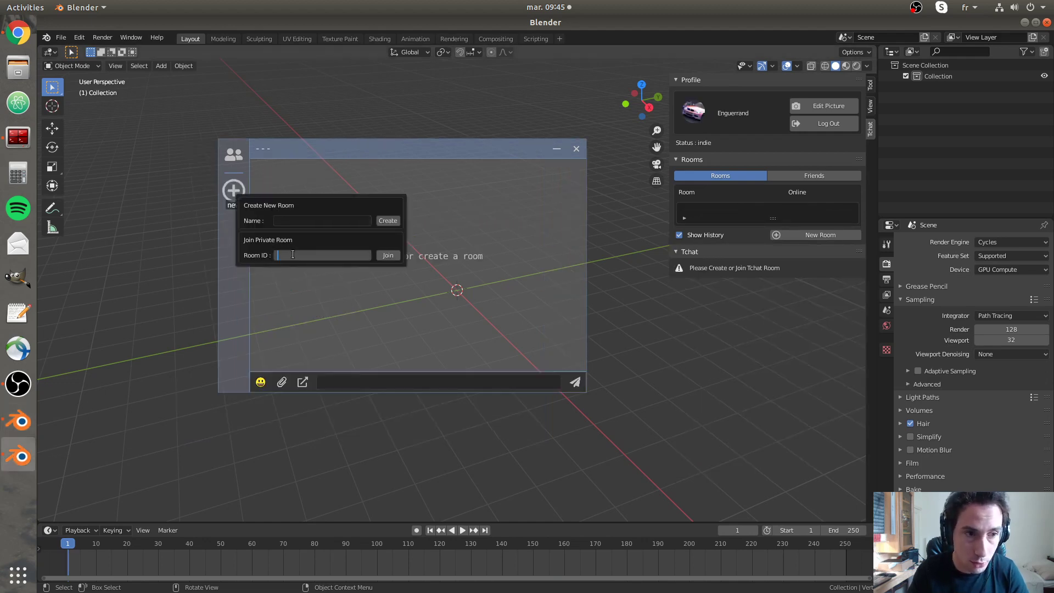
key("Return")
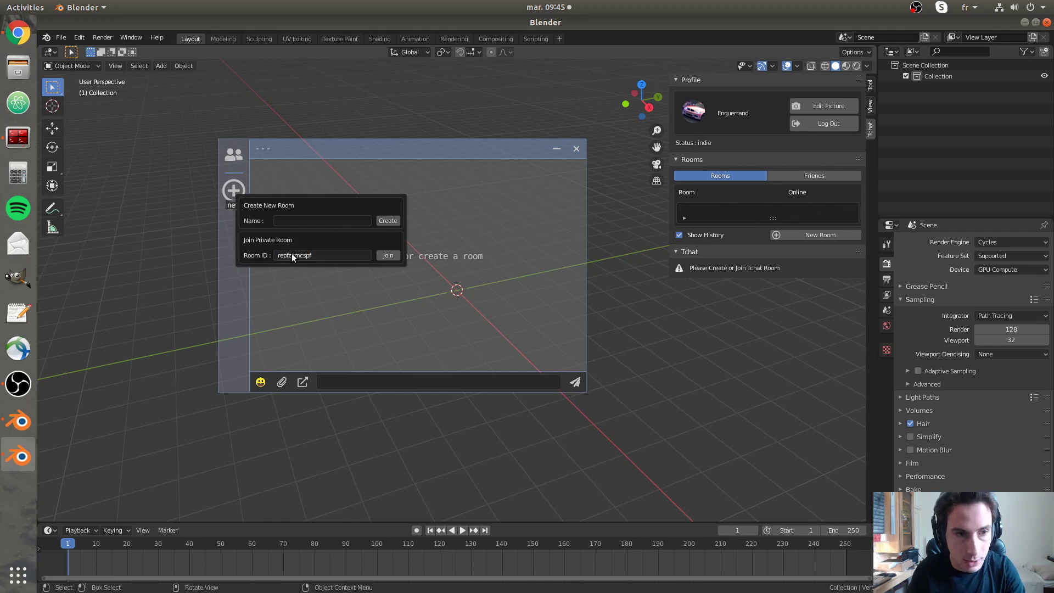
left_click(394, 254)
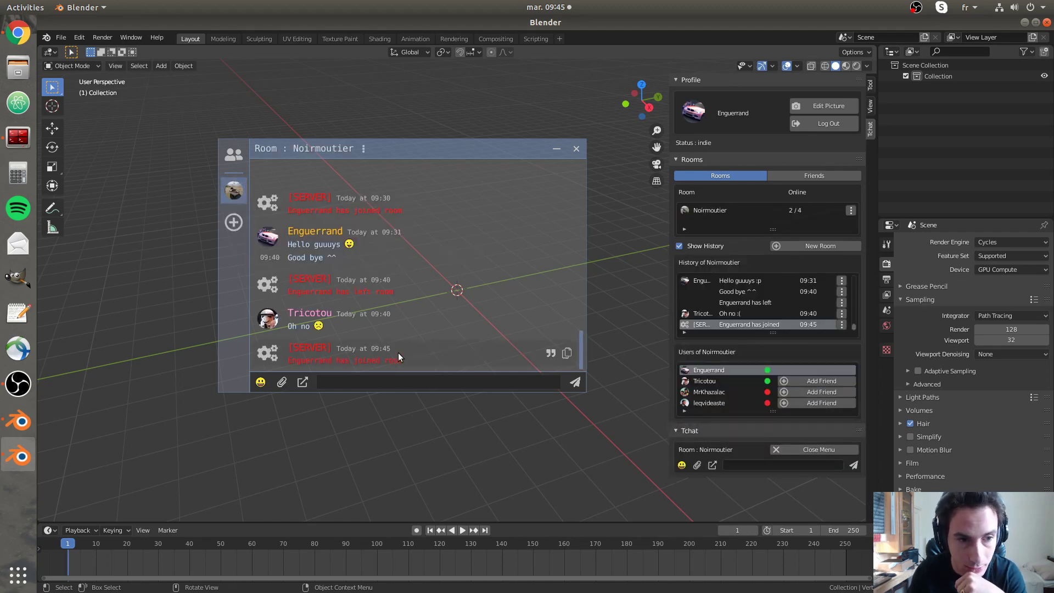
- Post 'Hello I'm back :D' in Noirmoutier and check it in both Blender windows
left_click(378, 382)
type("Hell")
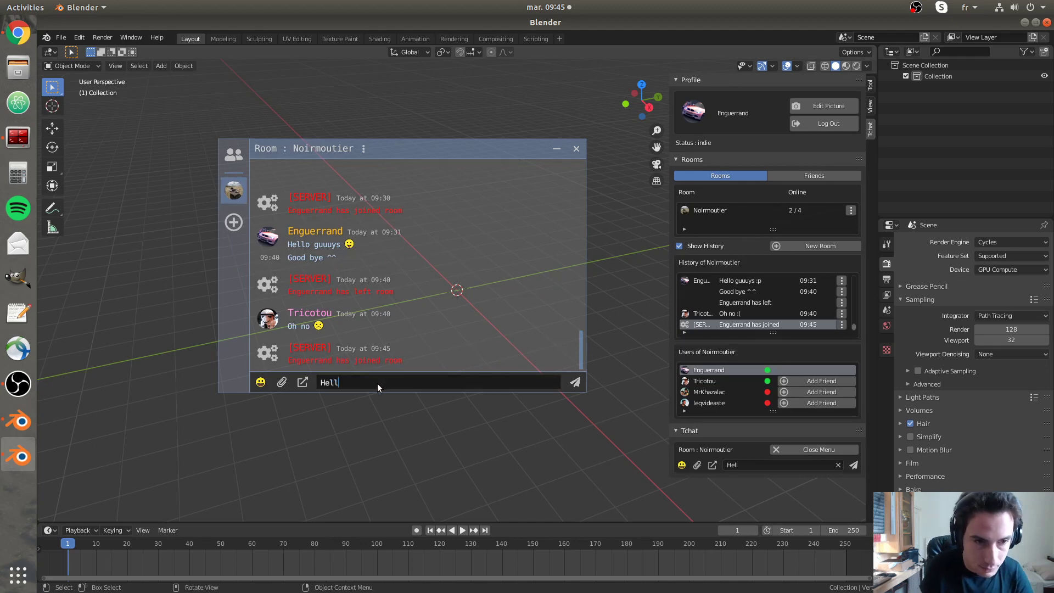
type("o I")
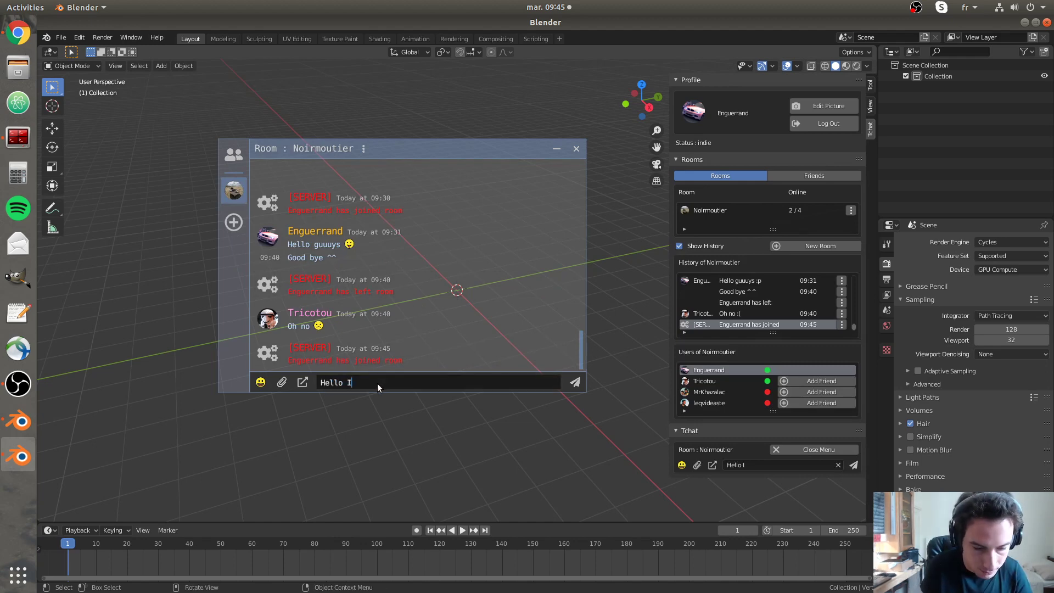
type("'m back :D")
key("Return")
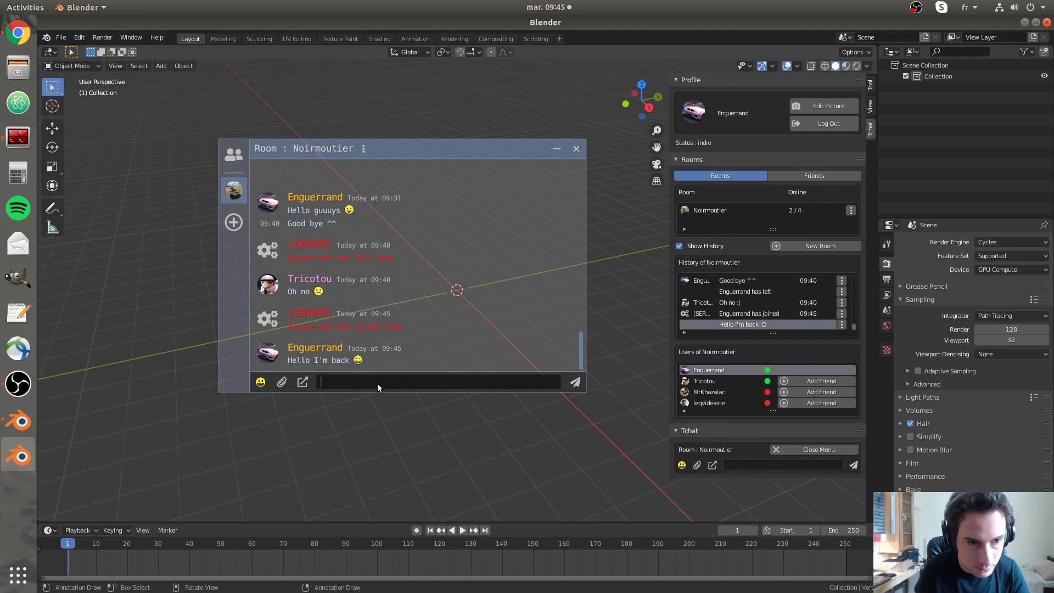
left_click(19, 421)
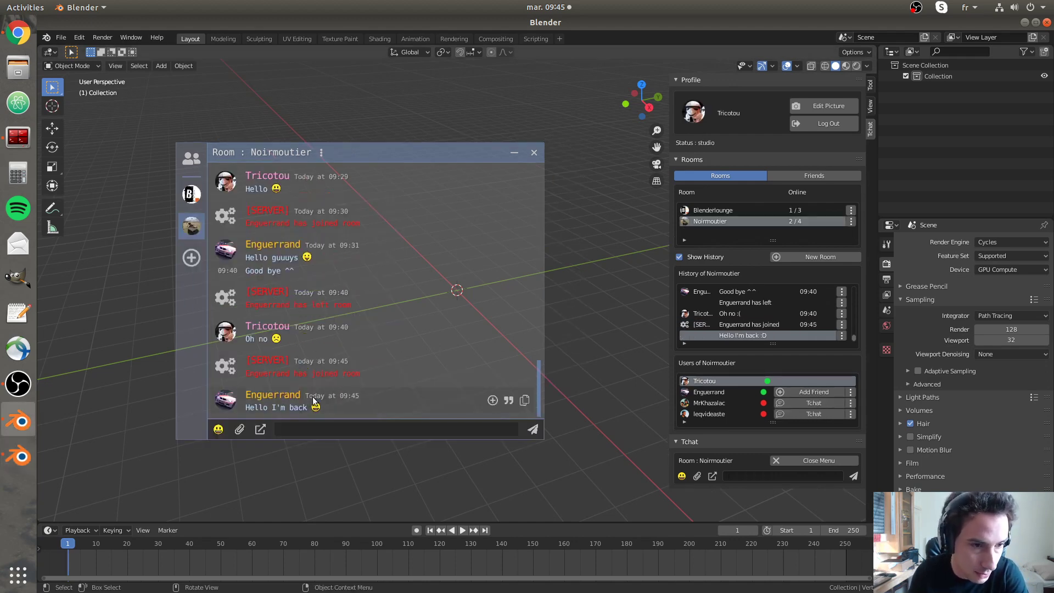
key("alt+Tab")
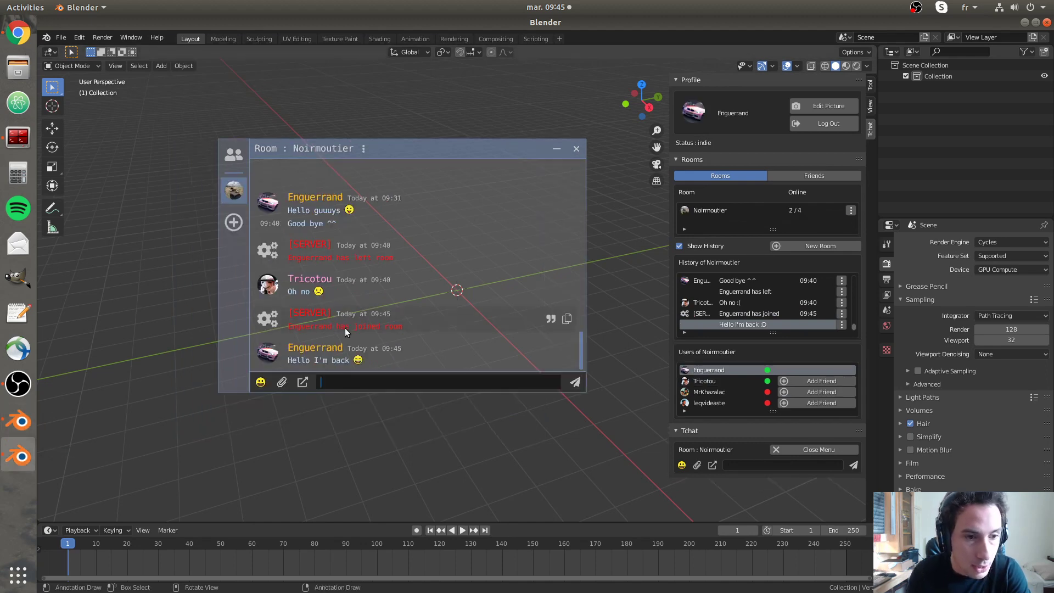
- Choose the car image as the second user's profile picture, adjust the crop and confirm it
left_click(829, 105)
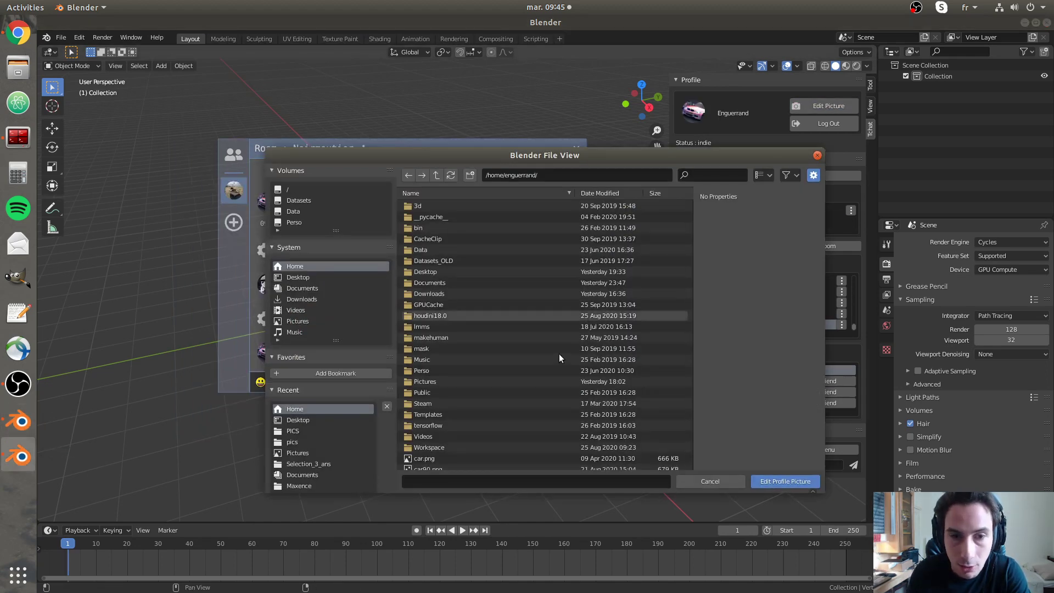
double_click(463, 457)
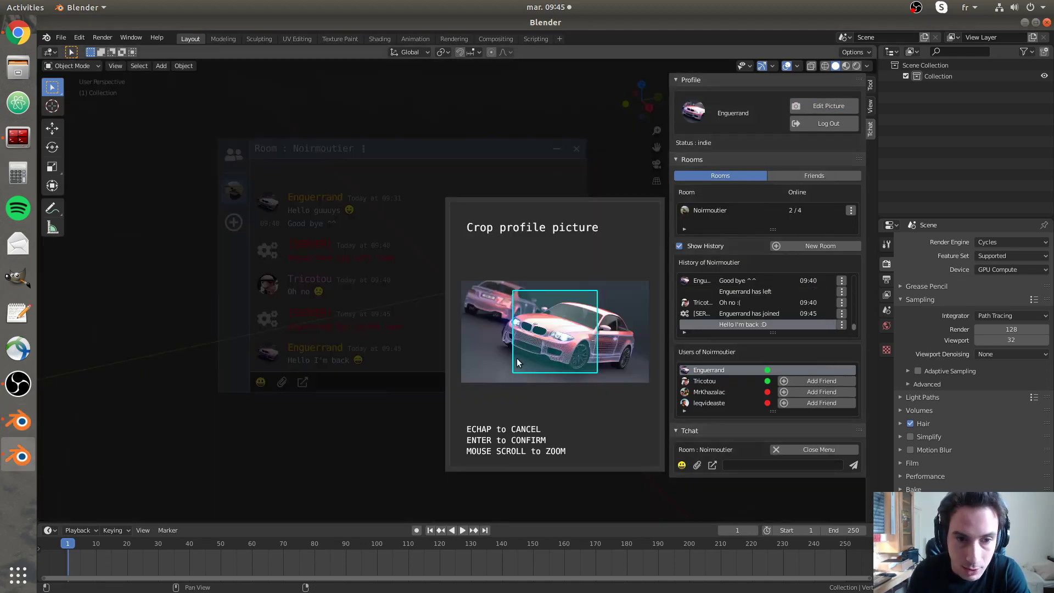
scroll(552, 339, "down", 1)
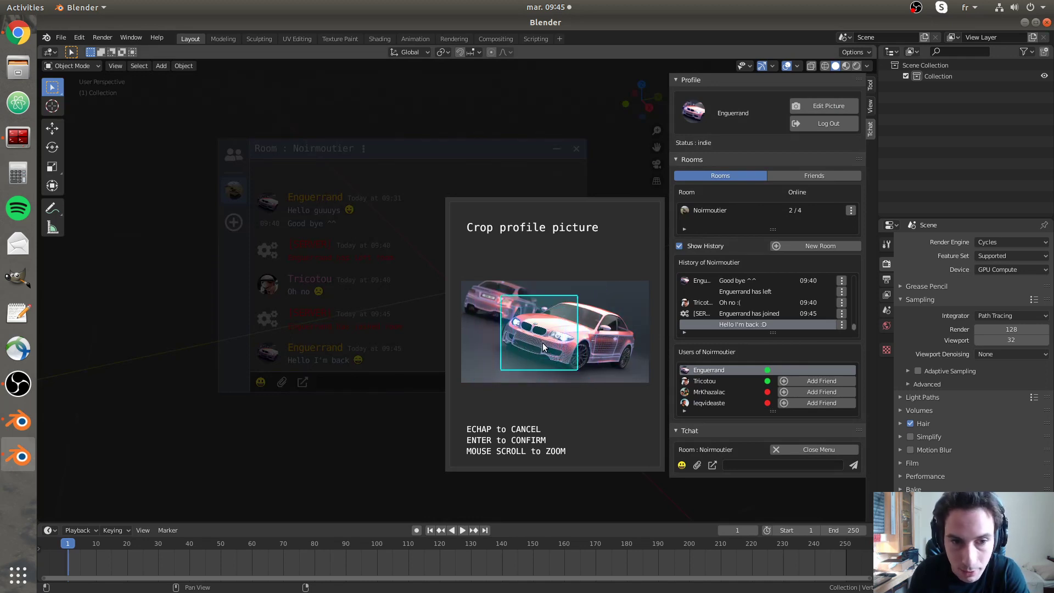
scroll(532, 343, "up", 1)
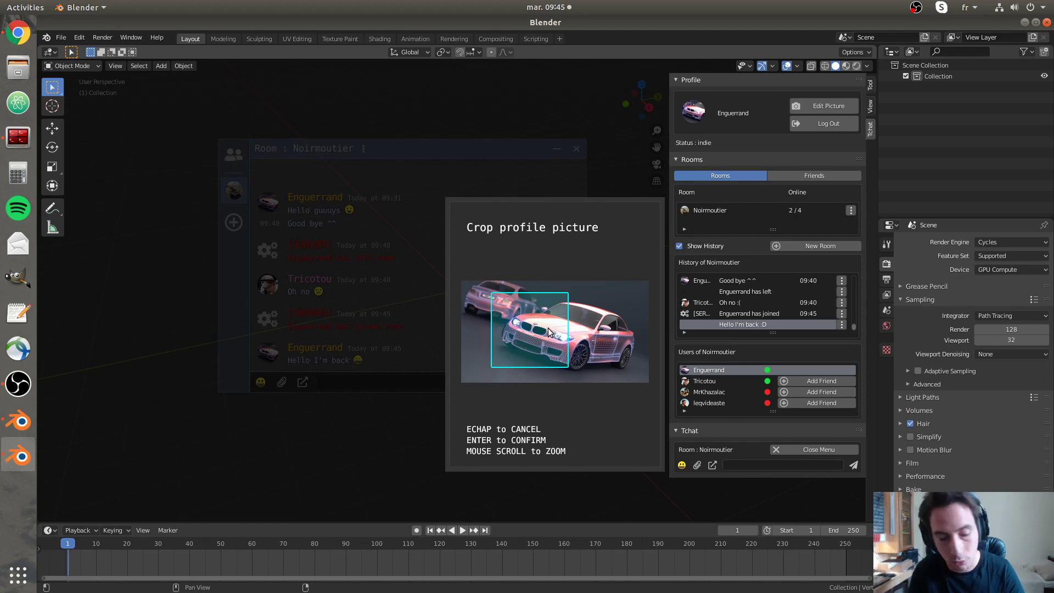
key("Return")
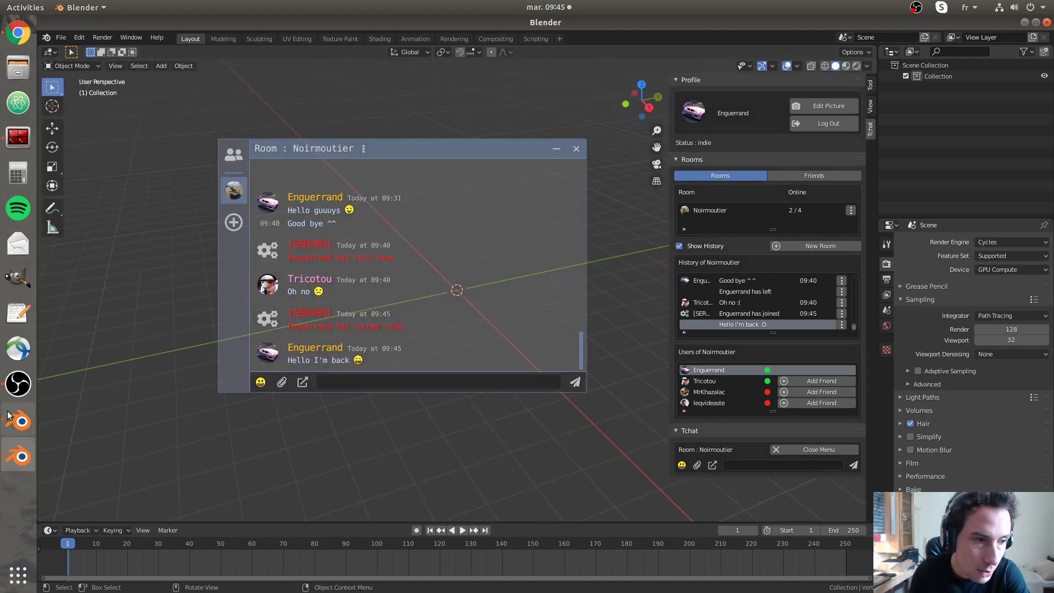
- From the first account, send the second user a friend request via their chat message
left_click(18, 421)
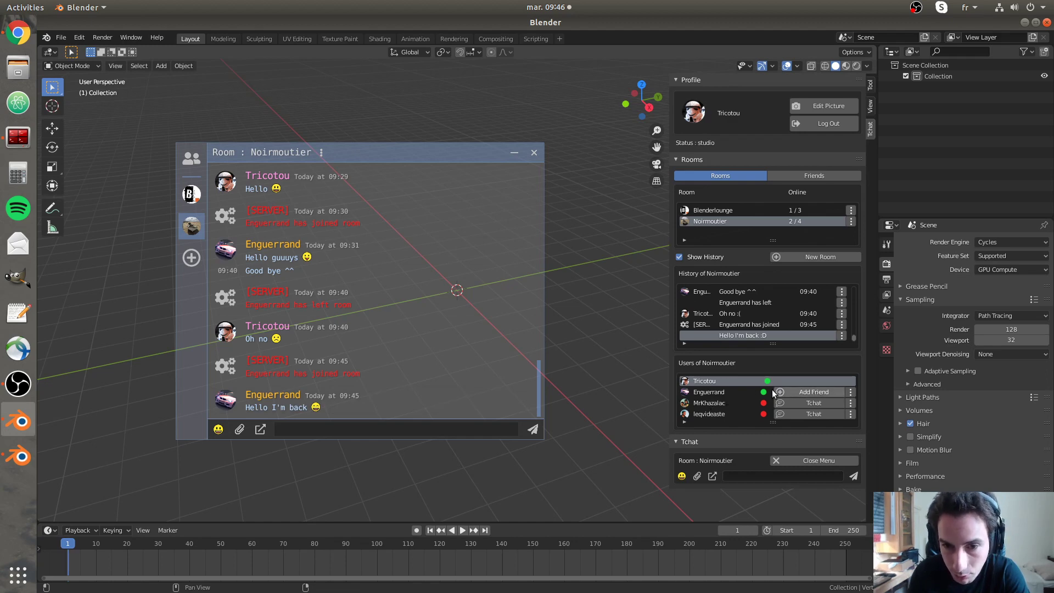
left_click(493, 401)
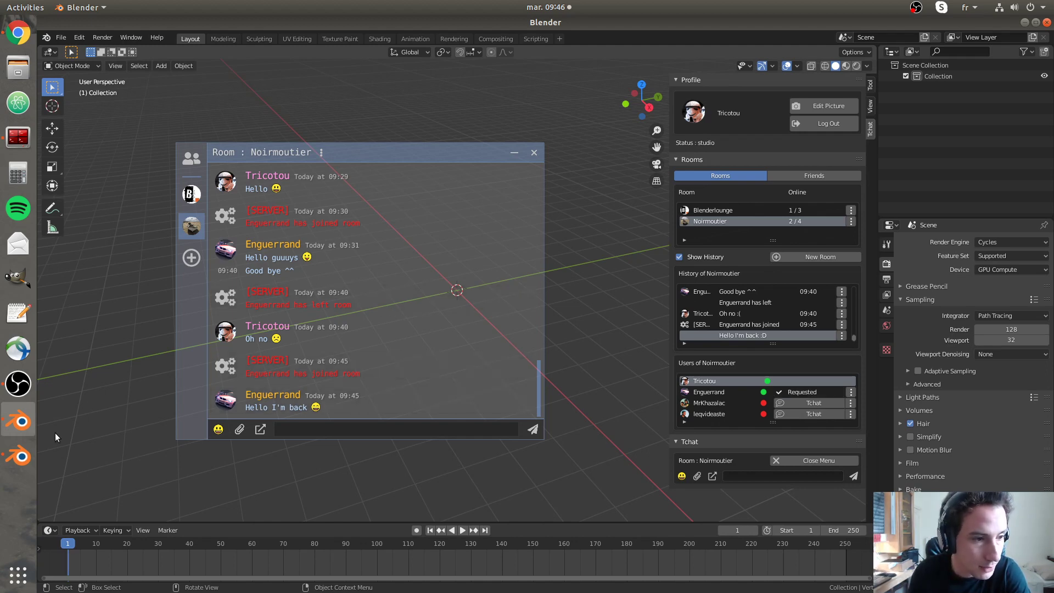
left_click(21, 459)
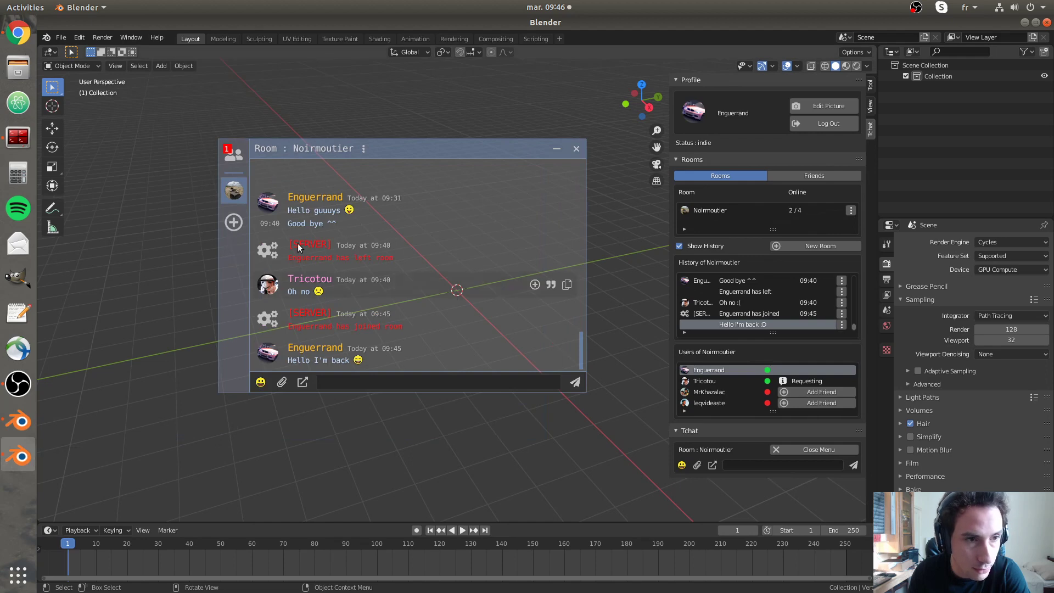
- Accept the pending friend request from the friends list
left_click(241, 156)
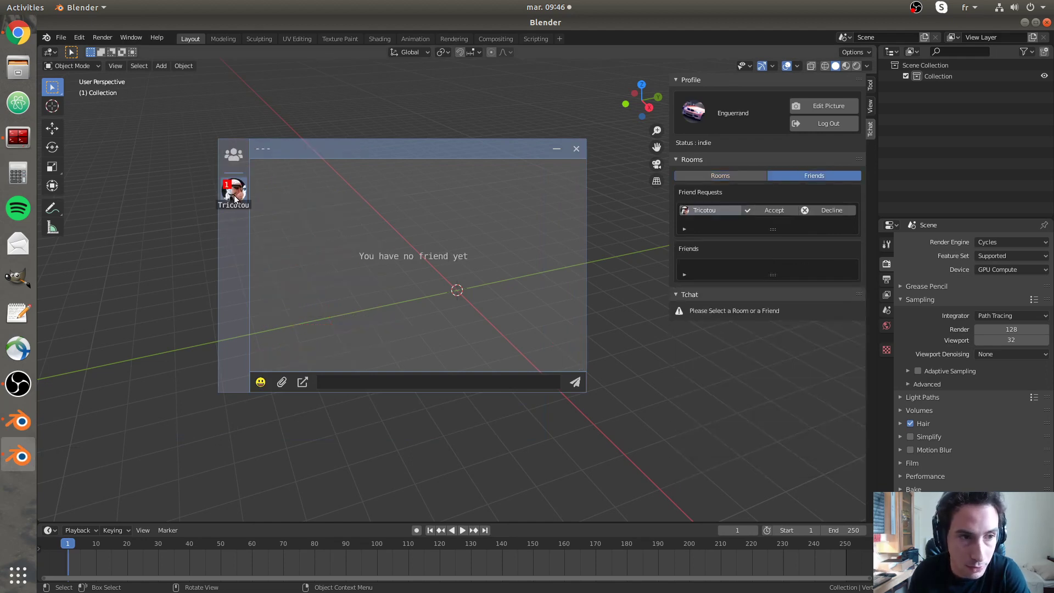
left_click(235, 198)
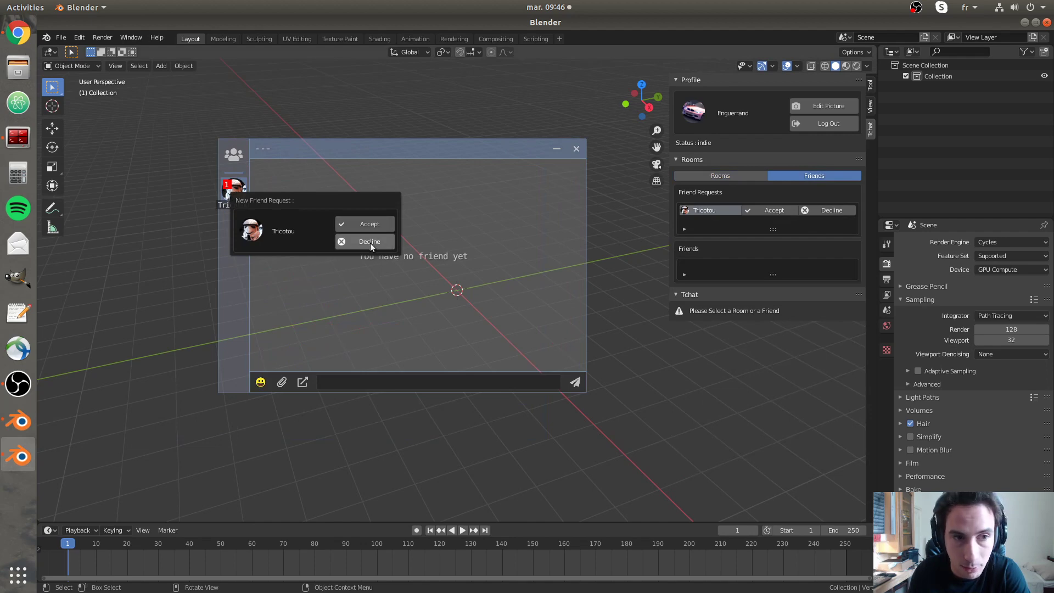
left_click(373, 223)
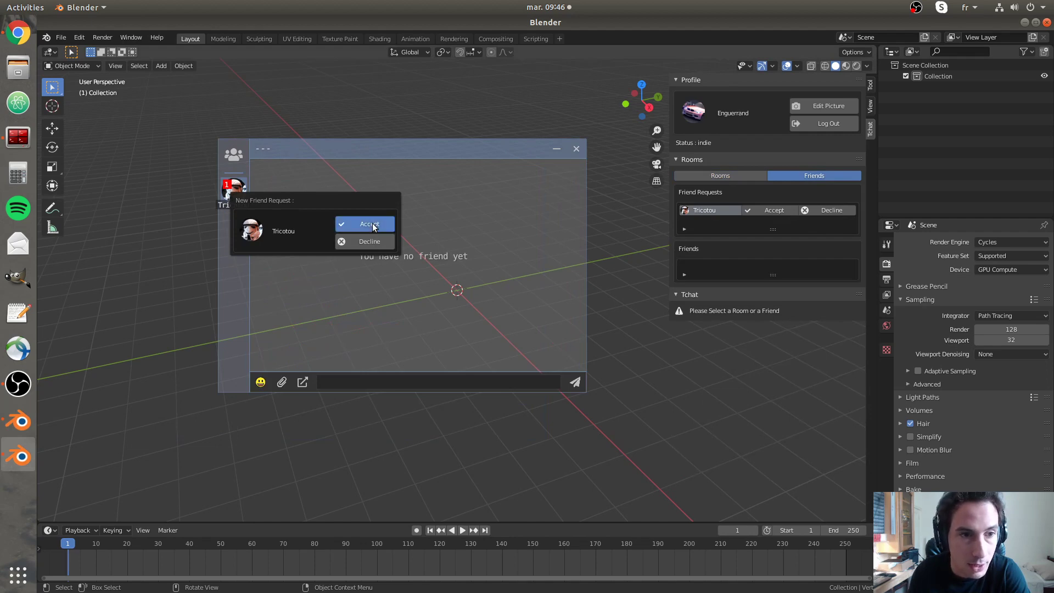
- Send 'Hellooo' in the new private conversation with the friend
left_click(373, 381)
type("Helloo")
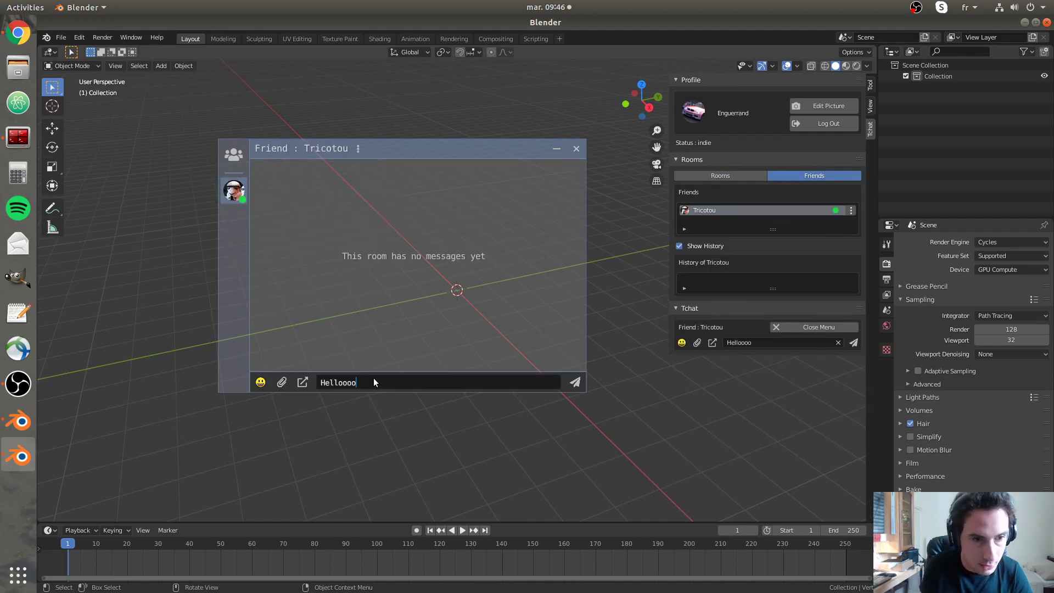
type("o")
key("Return")
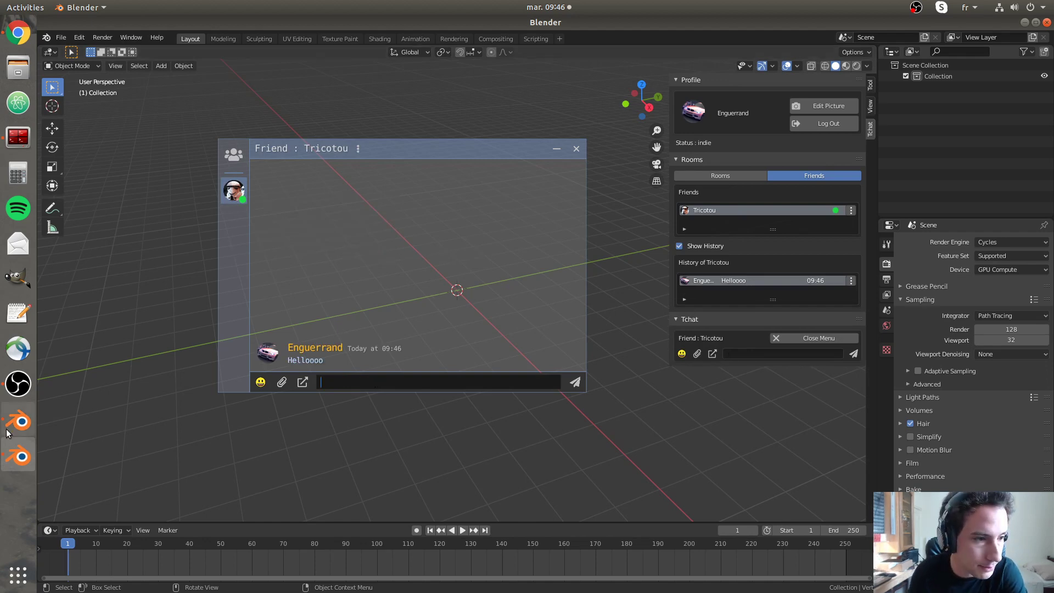
left_click(14, 421)
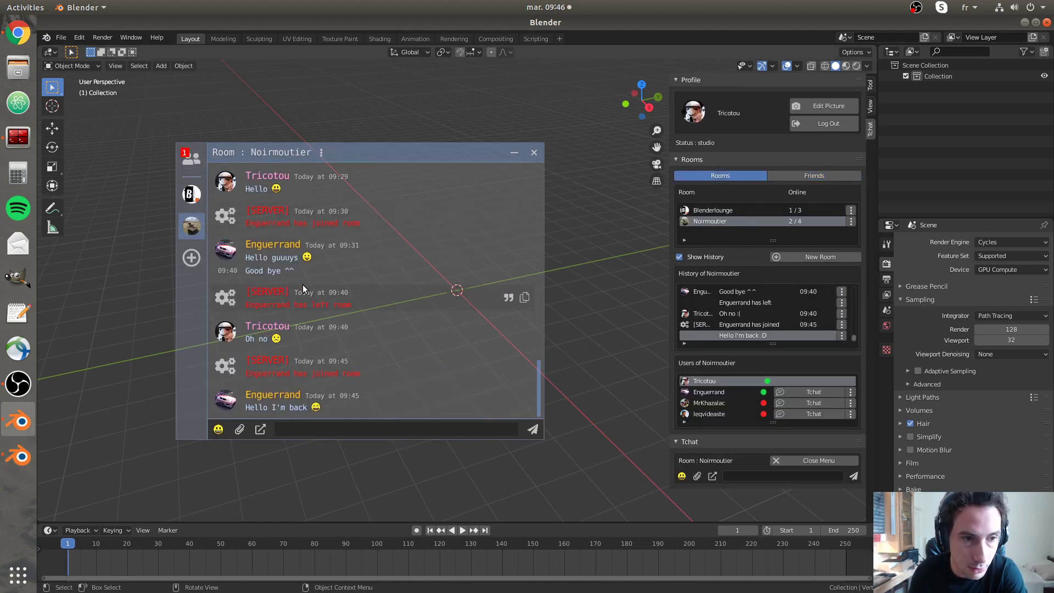
- Look at the new friend's conversation in the friends list, then return to the Noirmoutier room
left_click(196, 158)
left_click(188, 193)
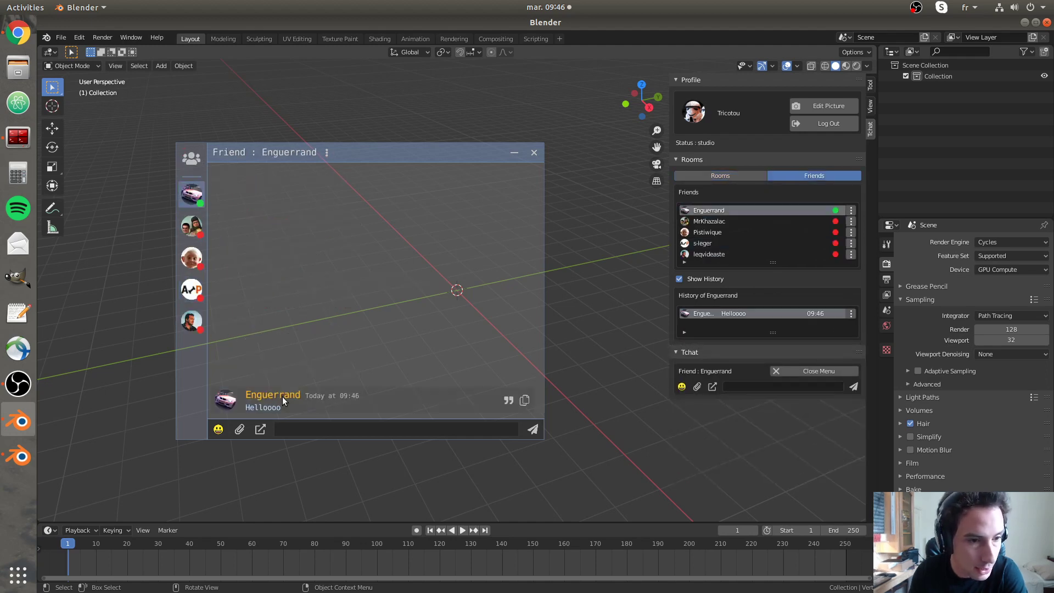
left_click(192, 159)
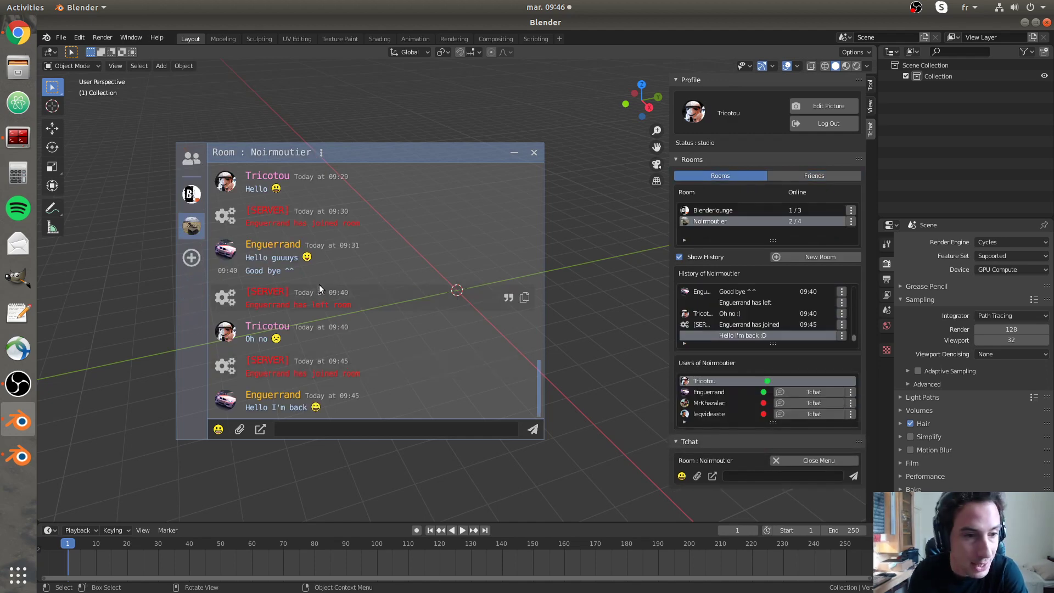
left_click(188, 163)
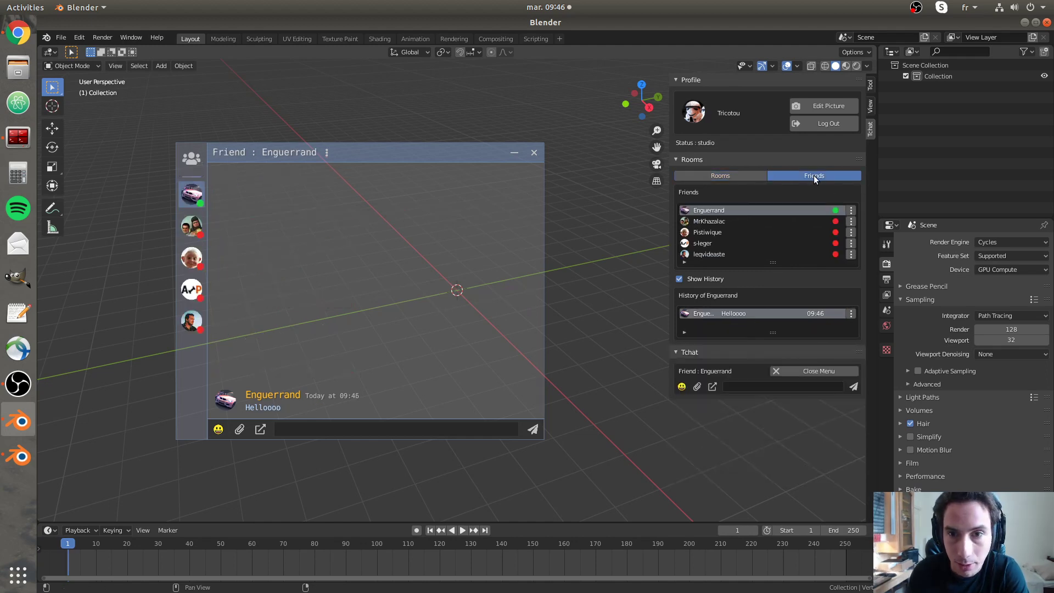
left_click(756, 175)
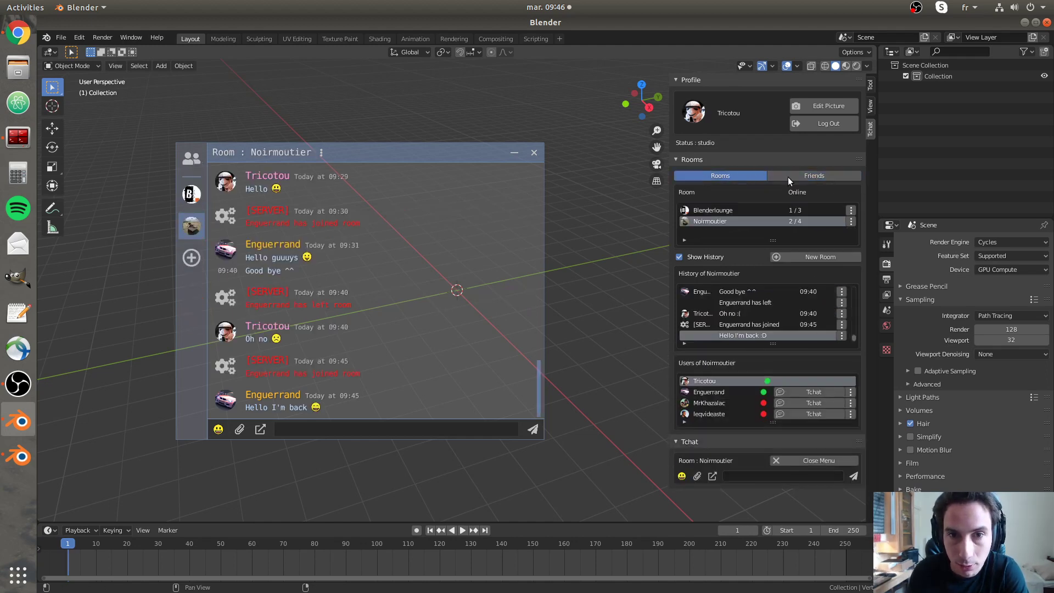
left_click(788, 176)
left_click(739, 175)
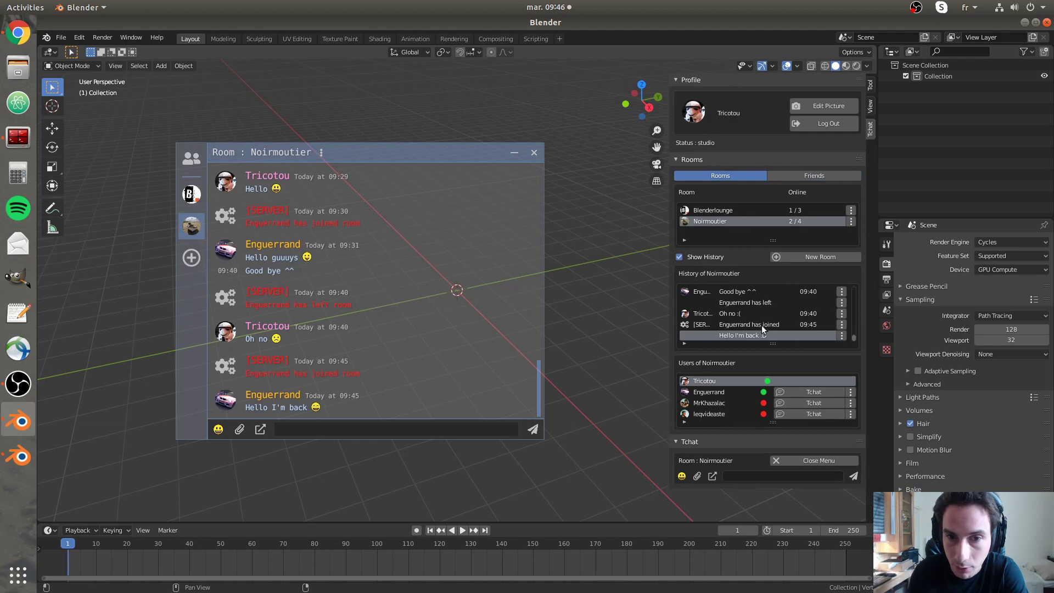
- Scroll through the Noirmoutier history and move the chat window further right
scroll(741, 313, "up", 5)
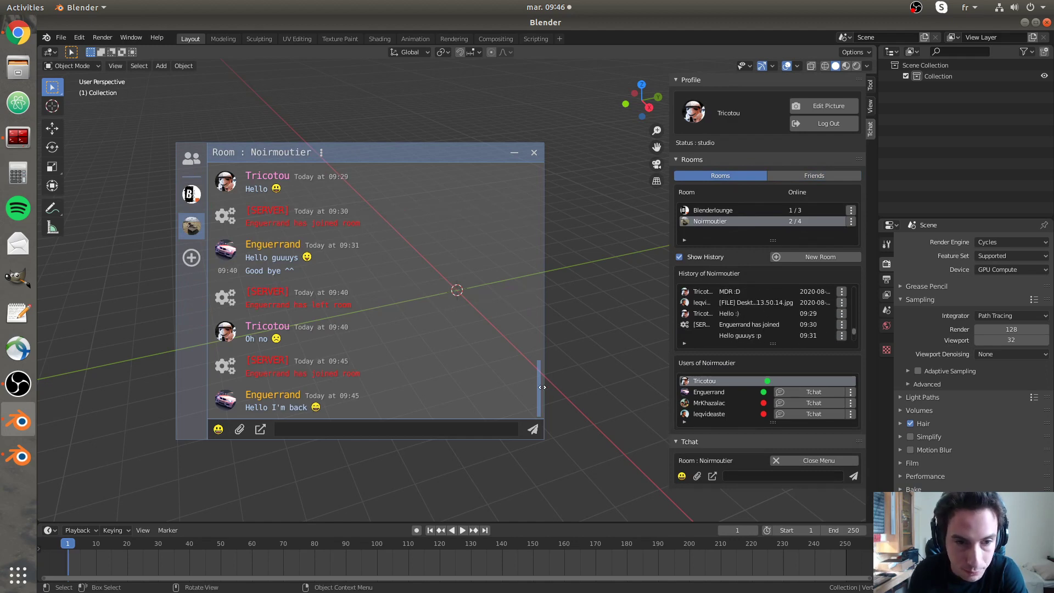
mouse_move(540, 387)
left_mouse_down()
mouse_move(541, 305)
mouse_move(532, 404)
mouse_move(534, 304)
mouse_move(536, 406)
left_mouse_up()
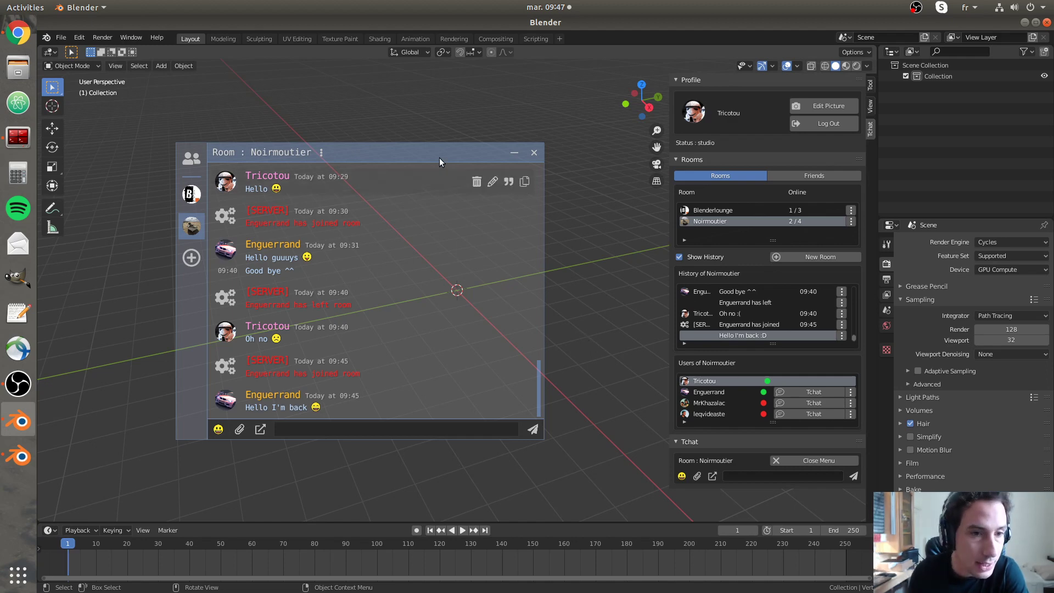
left_click_drag(439, 157, 467, 119)
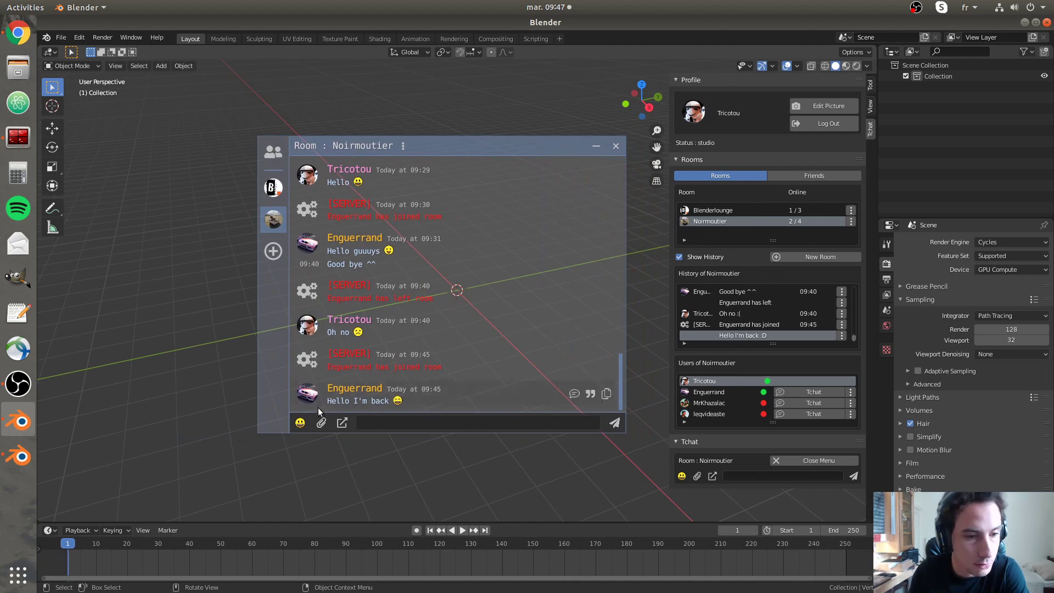
- Browse the emoji picker's People Body and Animals Nature categories
left_click(300, 423)
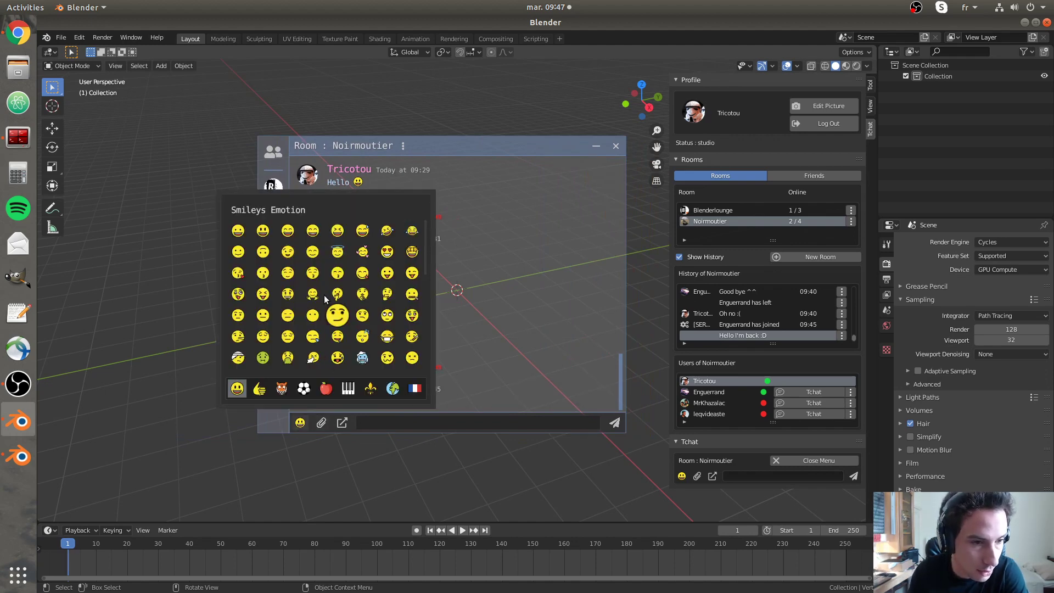
left_click(259, 389)
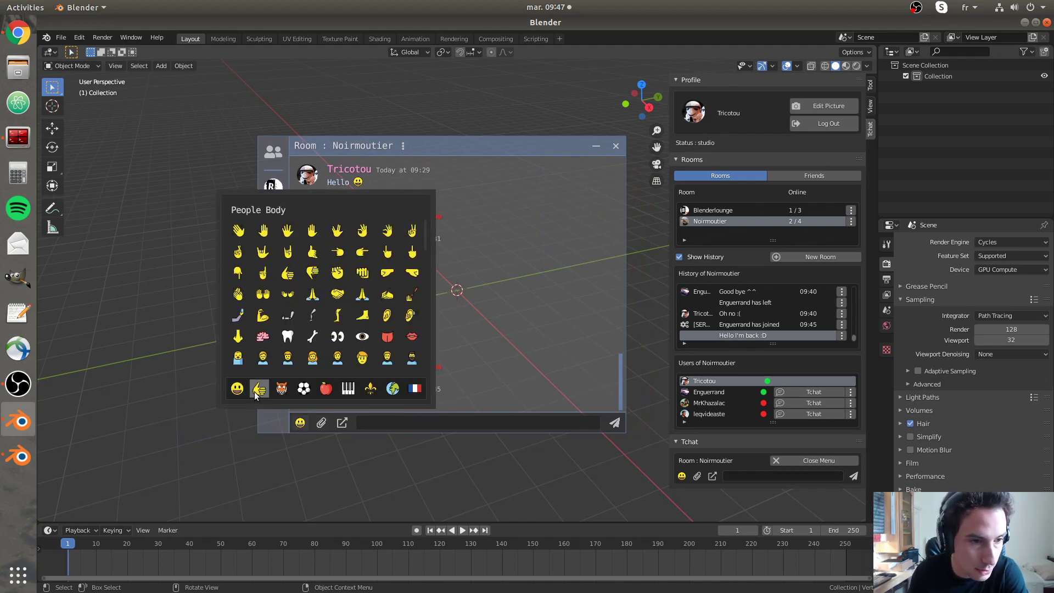
left_click(282, 389)
scroll(309, 390, "down", 6)
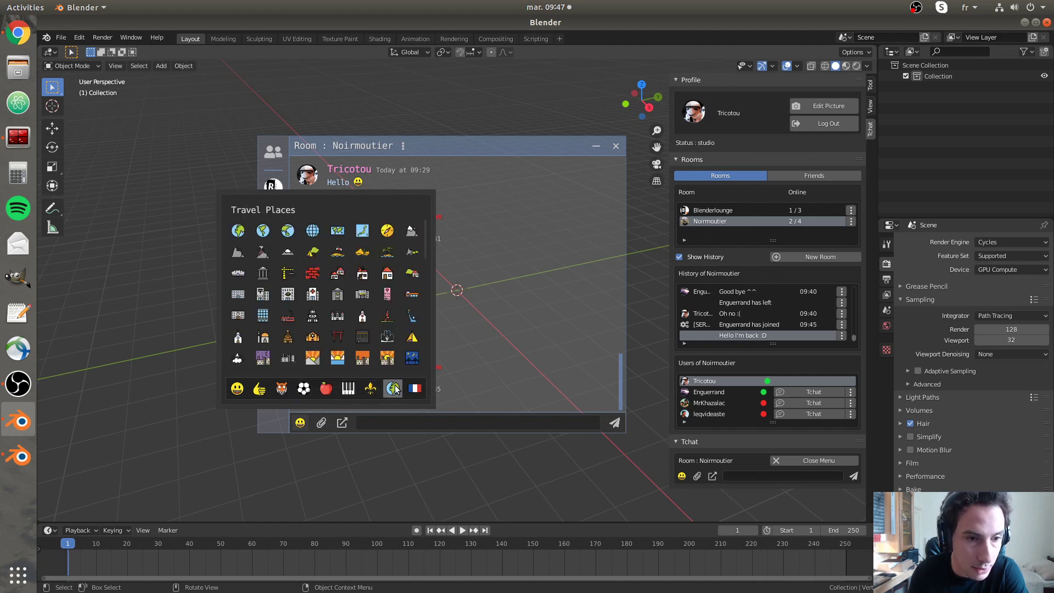
left_click(285, 390)
scroll(330, 274, "down", 3)
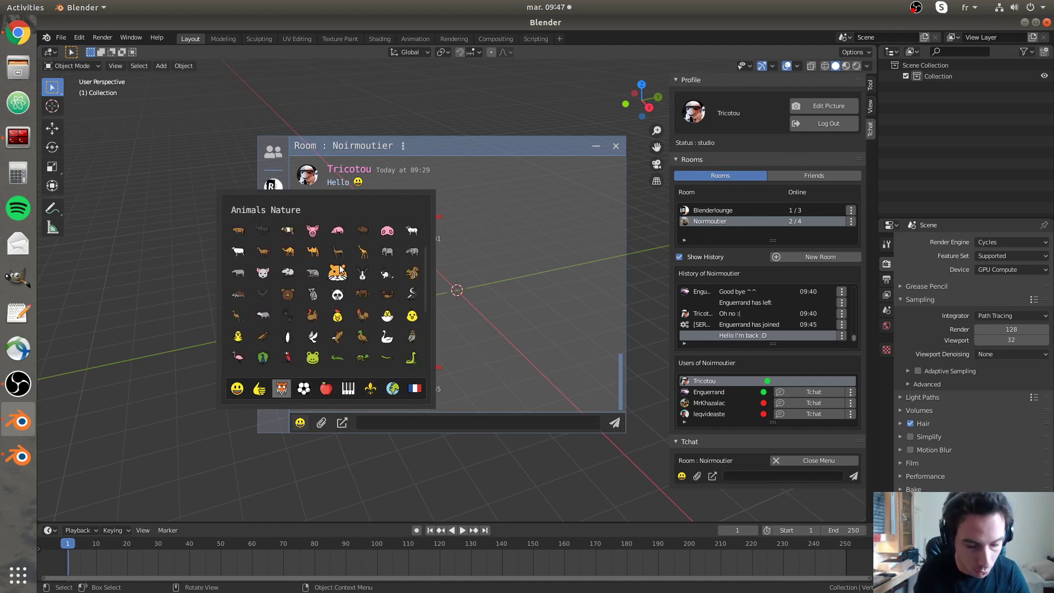
- Search 'rollin', add the rolling-eyes emojis to the message and send it to Noirmoutier
type("rollin")
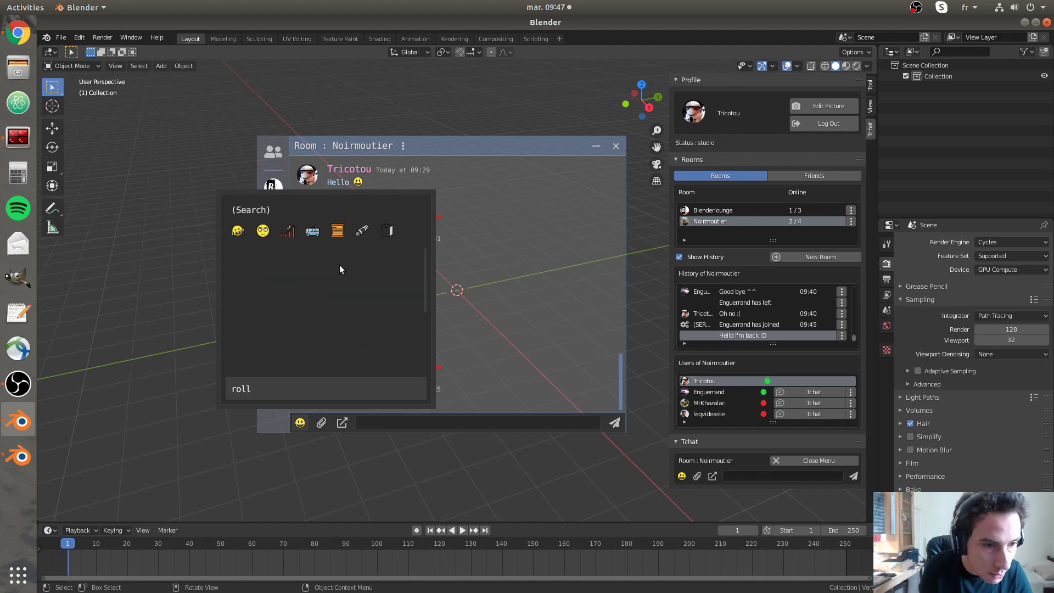
left_click(263, 231)
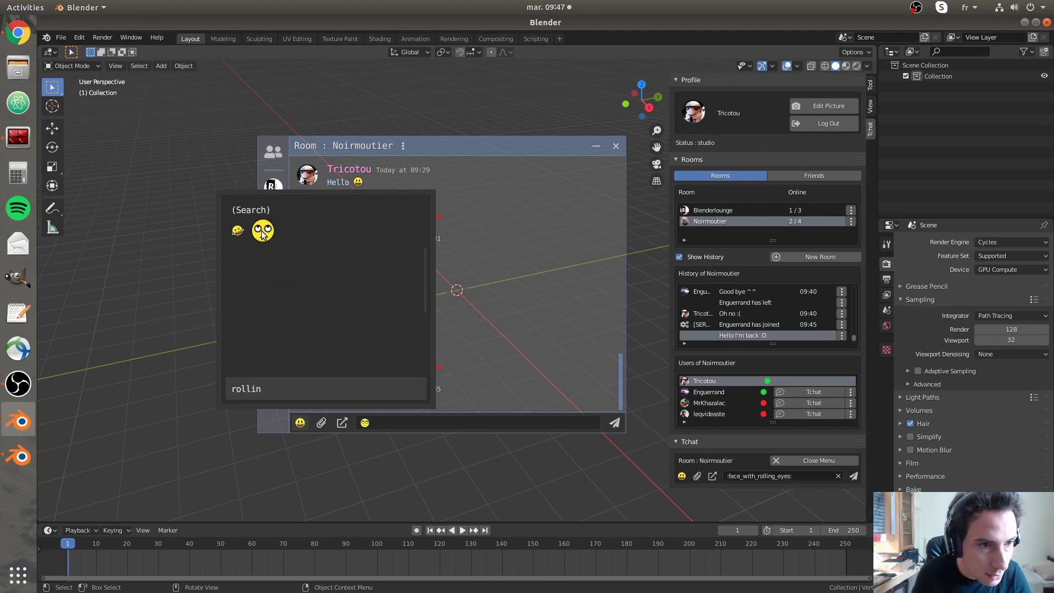
left_click(263, 232)
left_click(263, 233)
left_click(456, 423)
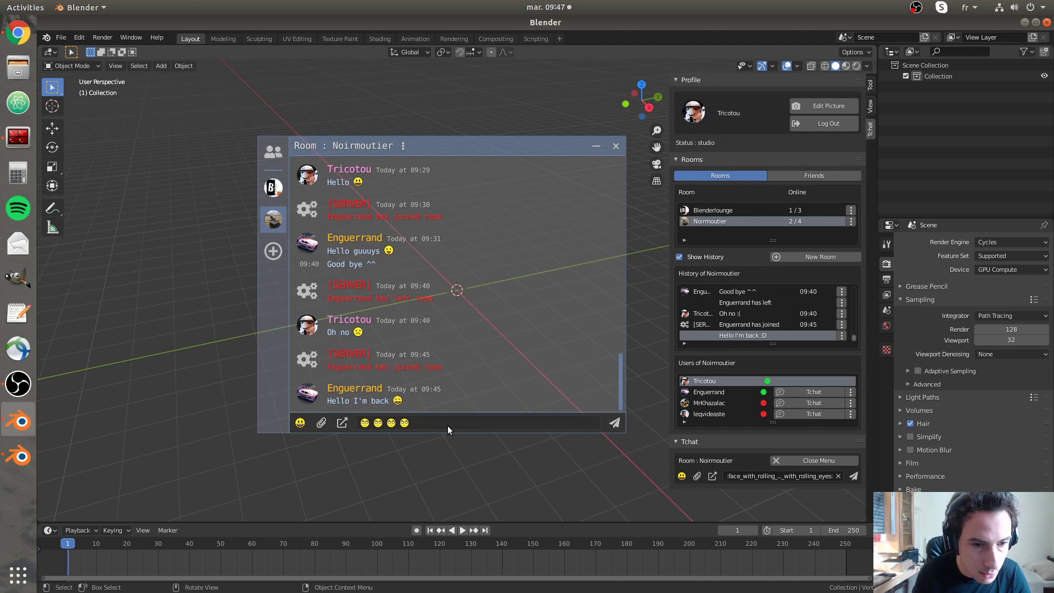
left_click(615, 422)
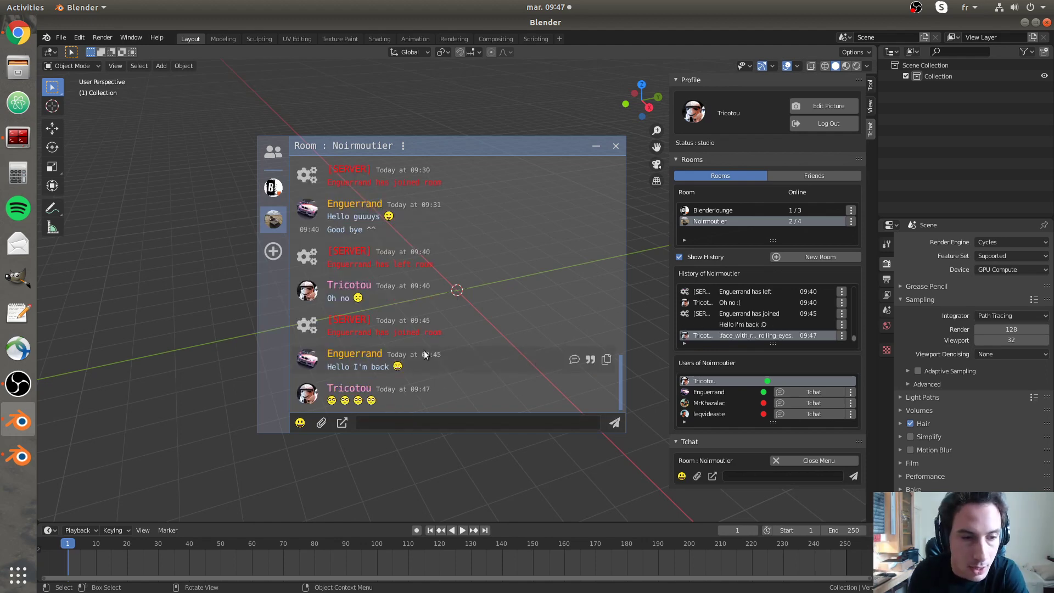
- Move the chat window up-left, open then cancel the file-share browser, and scroll the chat
mouse_move(558, 362)
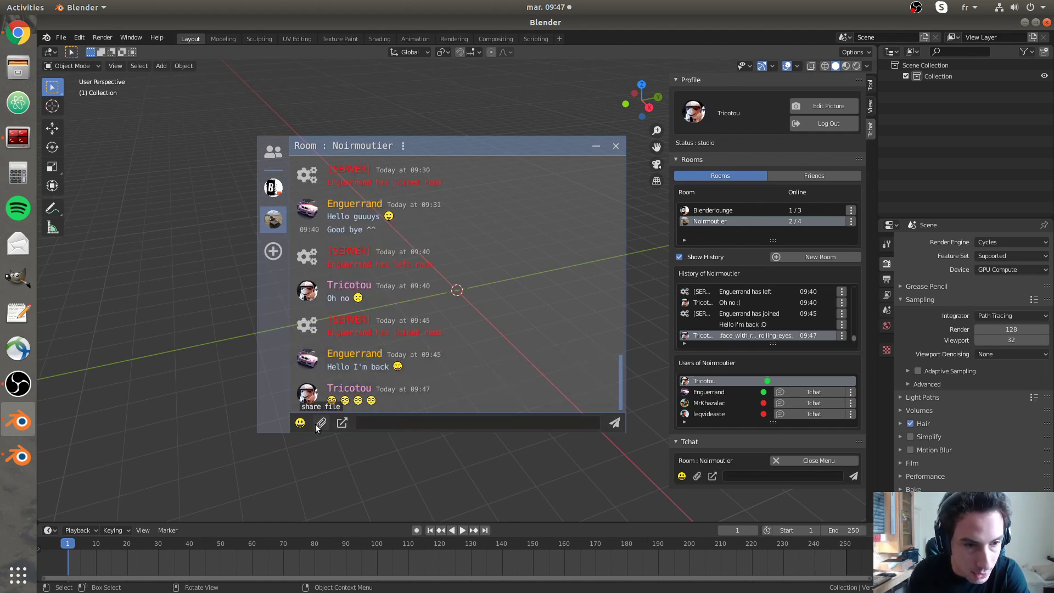
left_click_drag(481, 144, 384, 124)
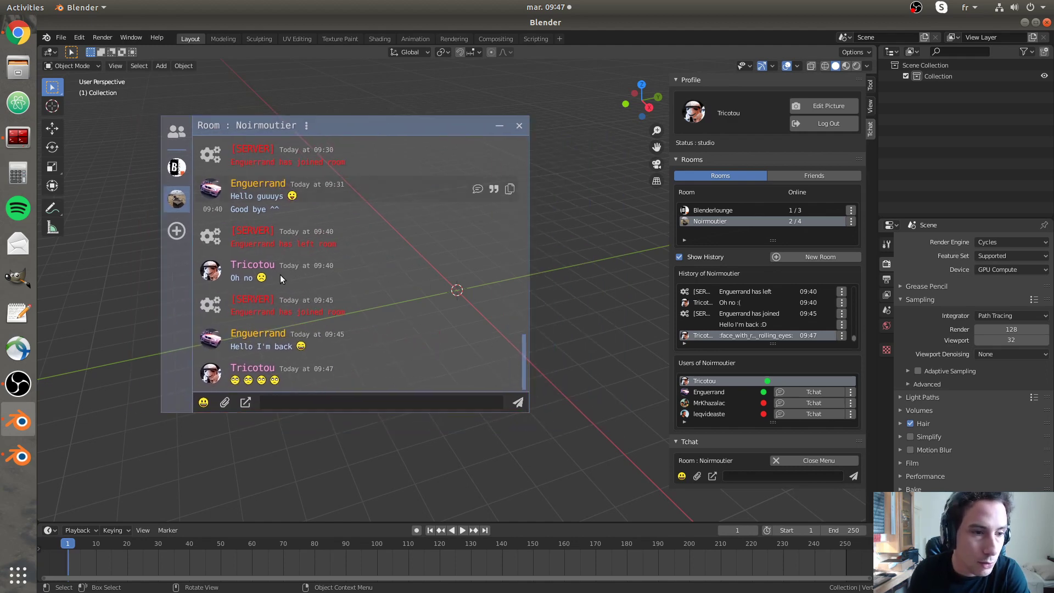
left_click(225, 404)
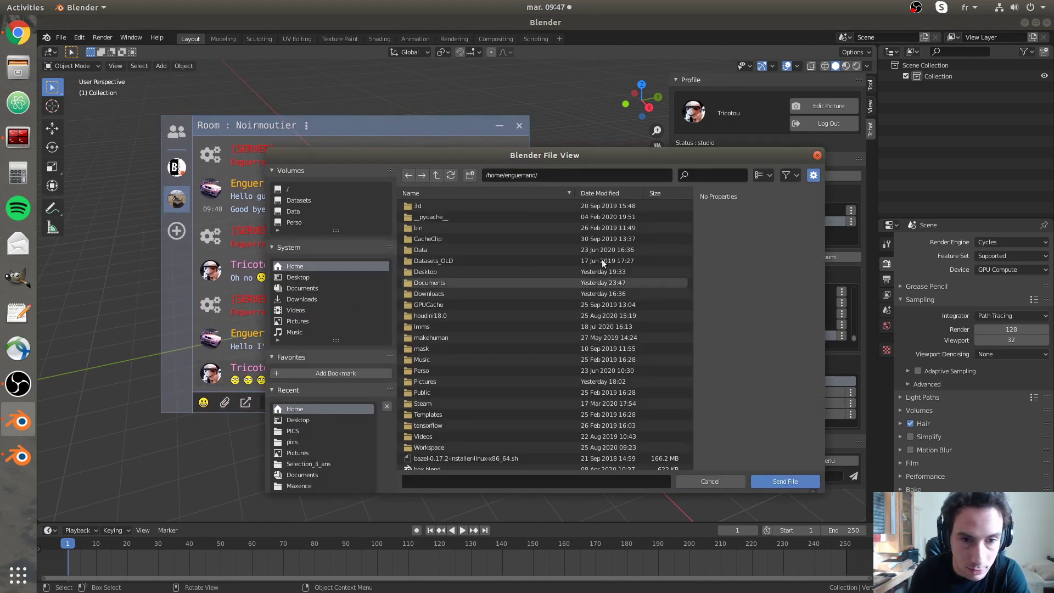
left_click(710, 481)
scroll(330, 360, "up", 3)
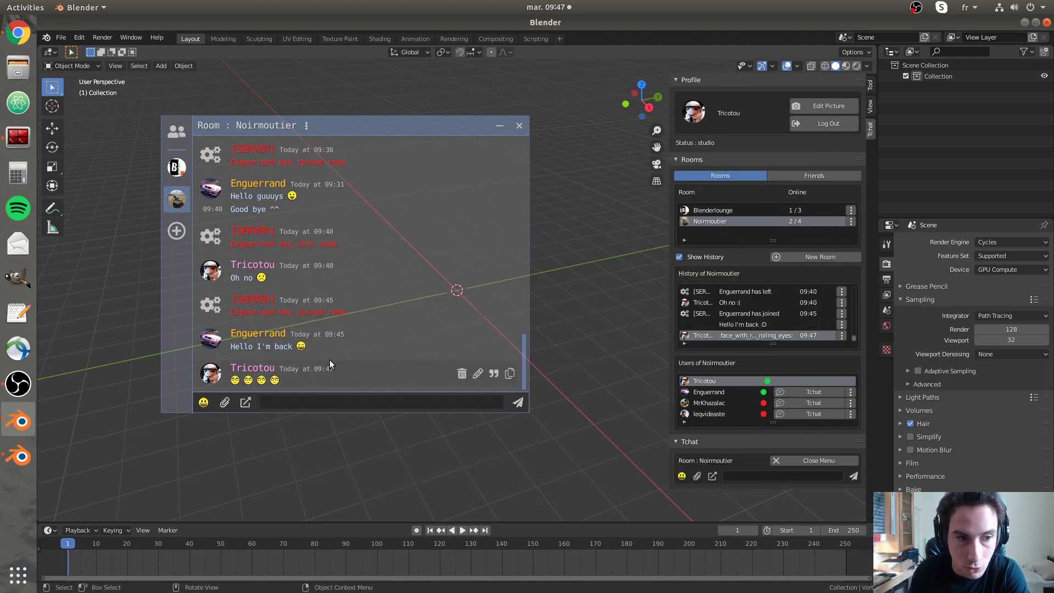
scroll(312, 321, "up", 2)
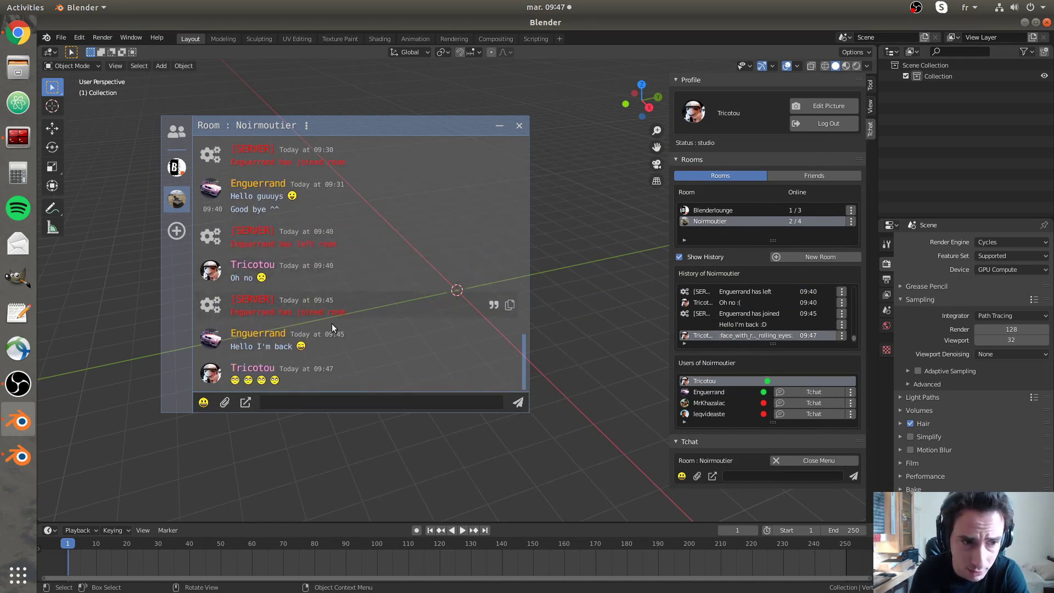
- Hide the viewport sidebar and add a Suzanne monkey head placed right of centre
key("n")
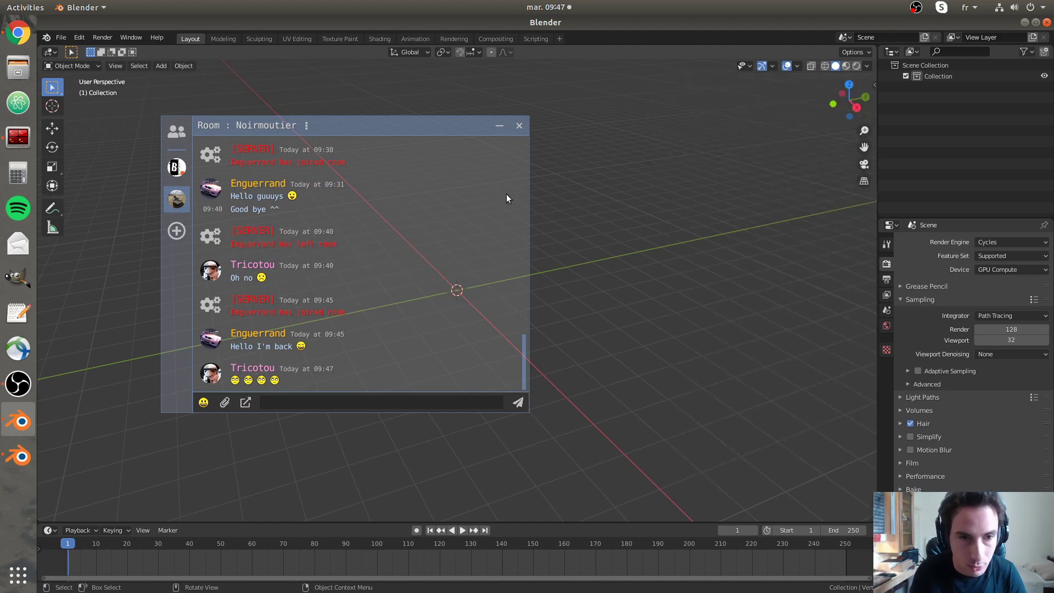
left_click(506, 194)
key("shift+a")
mouse_move(600, 241)
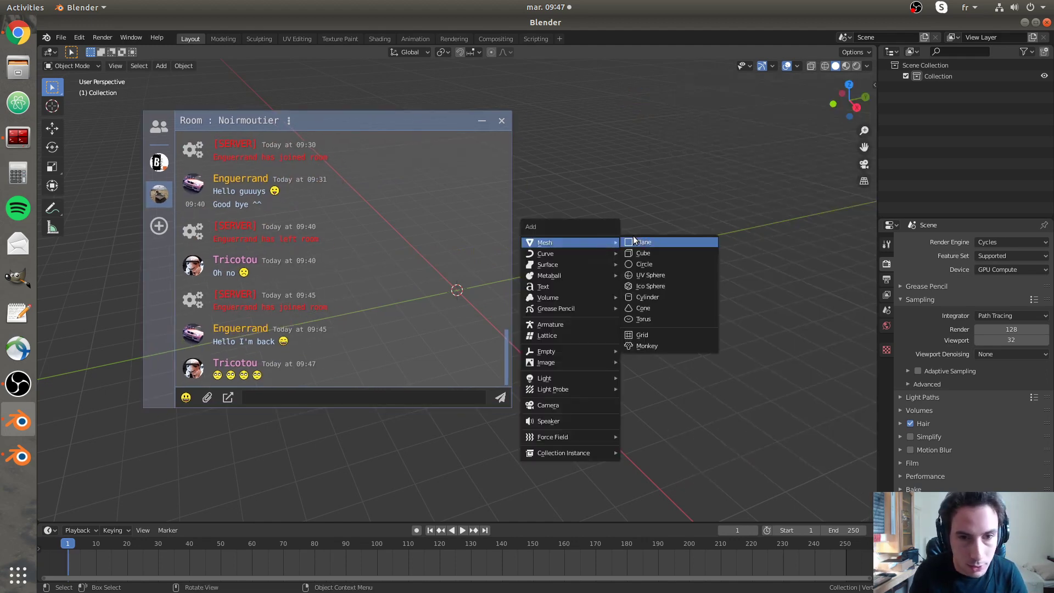
left_click(655, 345)
key("g")
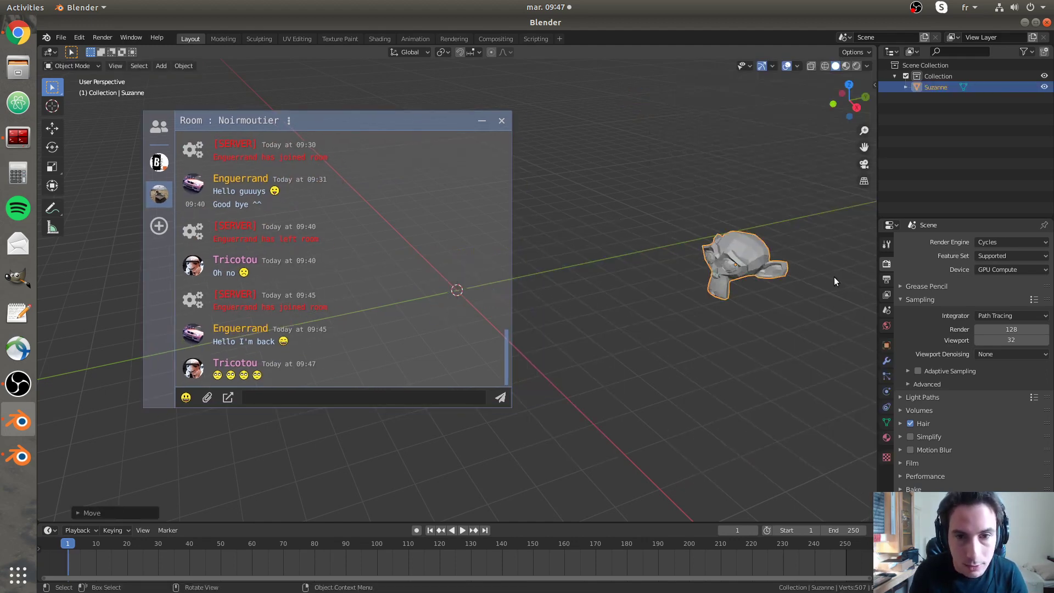
left_click(834, 277)
- Add a cube right of centre and a UV sphere above it, then deselect everything
key("shift+a")
left_click(851, 285)
key("g")
left_click(795, 324)
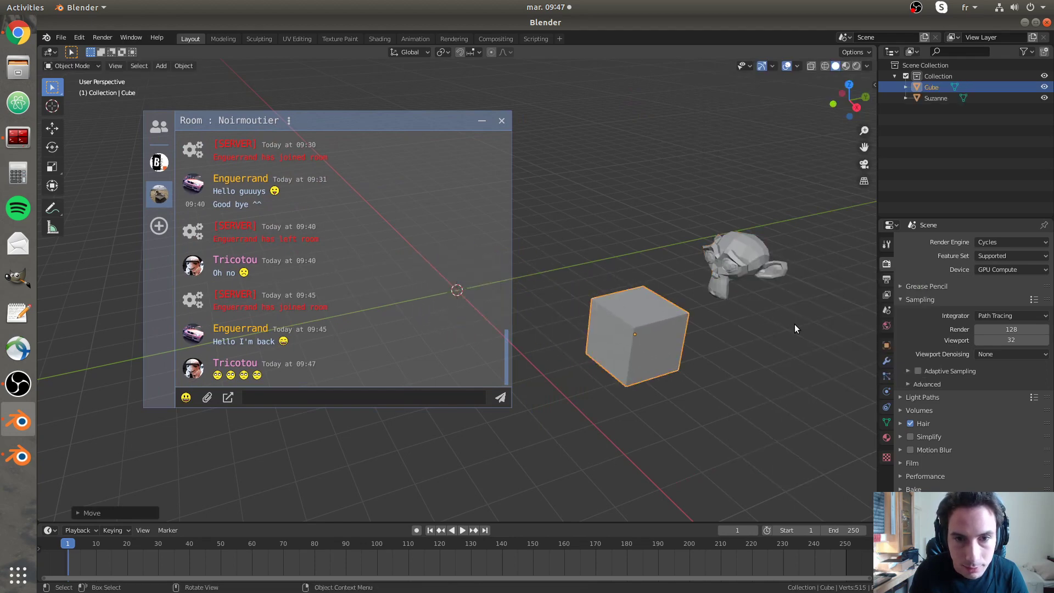
key("shift+a")
left_click(846, 355)
key("g")
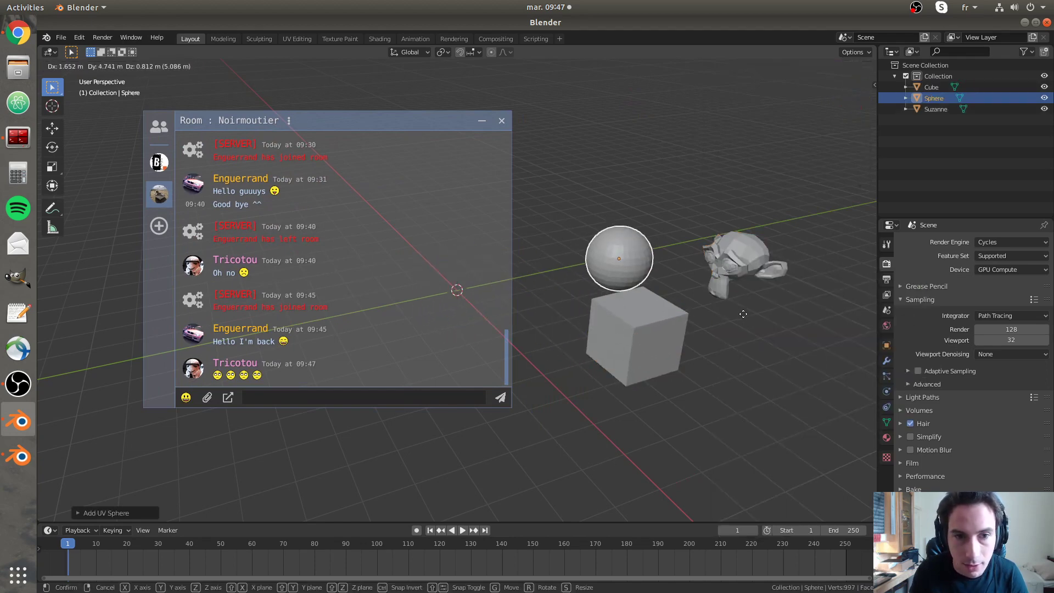
left_click(706, 261)
left_click(714, 272)
left_click(679, 227)
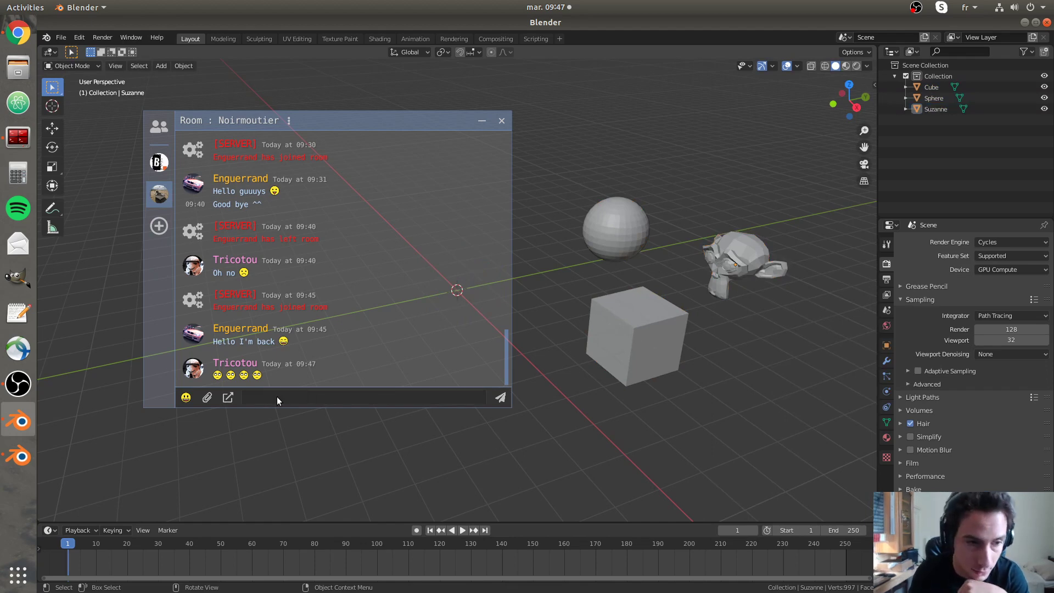
- Browse the asset sharing options, including stored-asset types, then close them
left_click(228, 399)
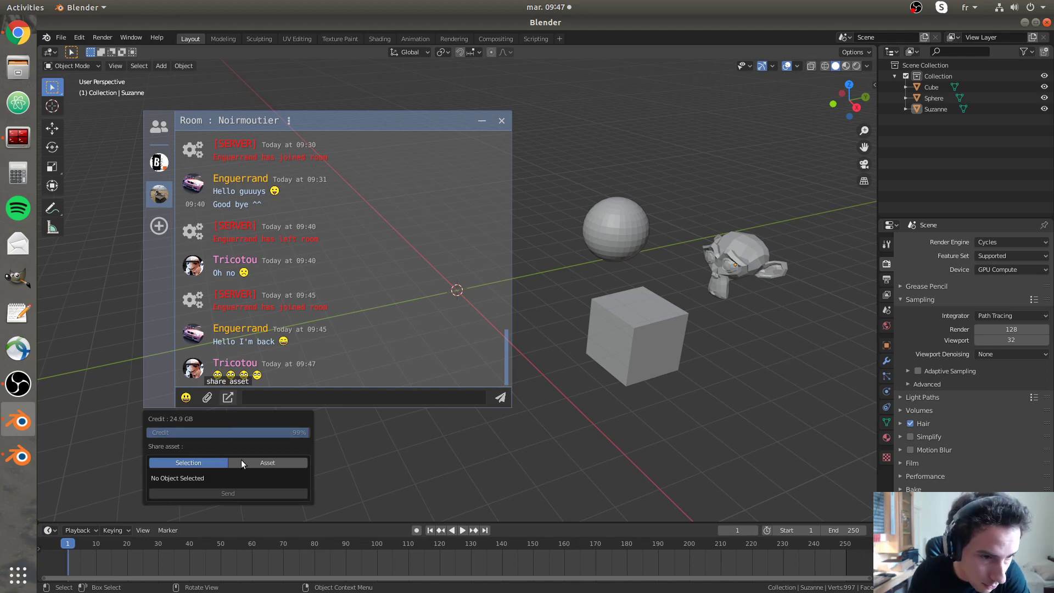
left_click(255, 464)
left_click(229, 494)
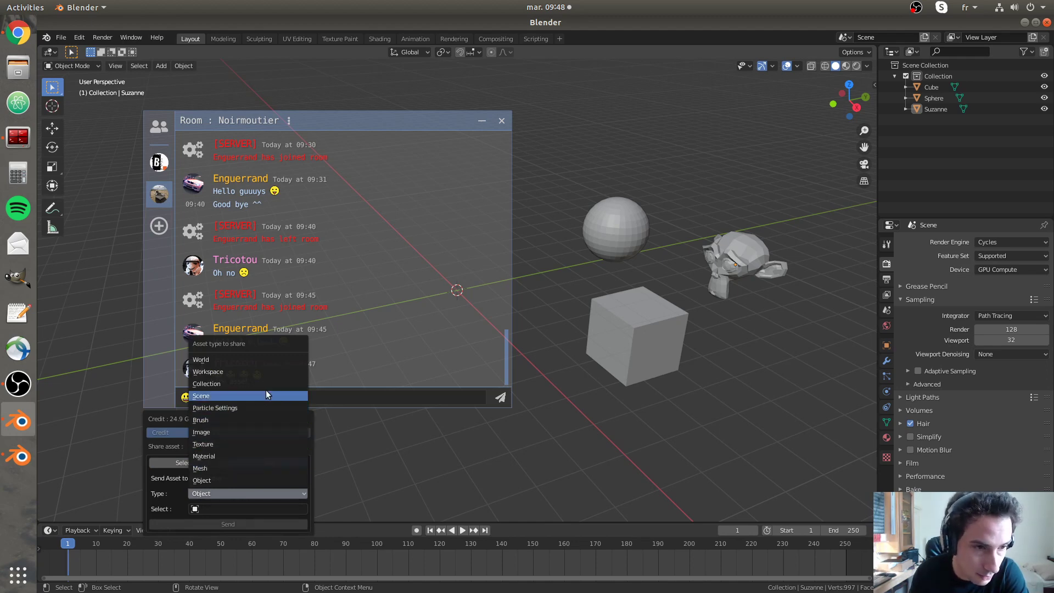
left_click(235, 400)
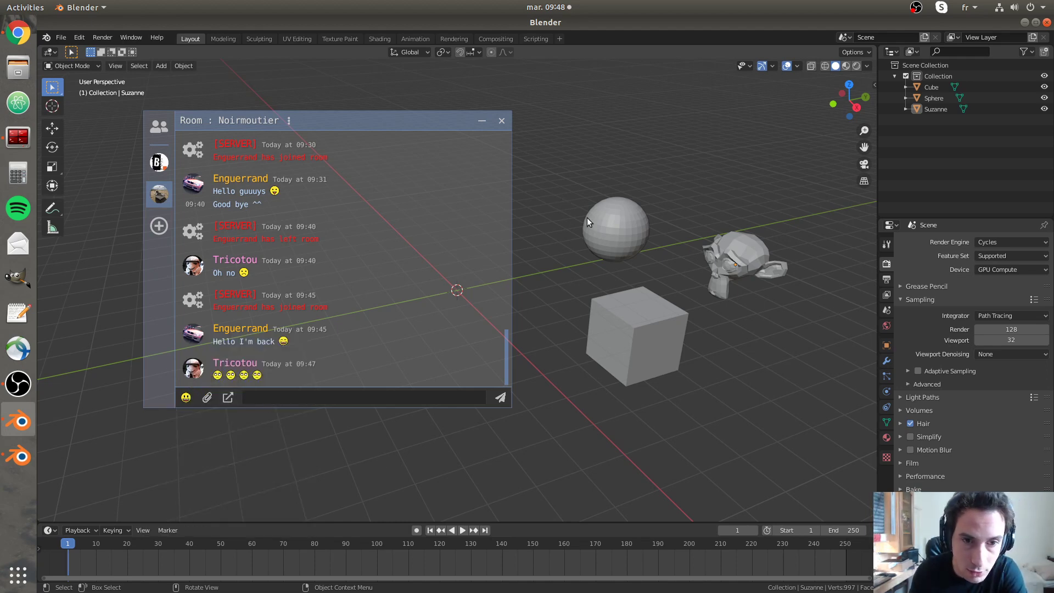
- Box-select the sphere, cube and Suzanne and send them as a Selection asset to Noirmoutier
left_click_drag(587, 218, 775, 388)
left_click(231, 404)
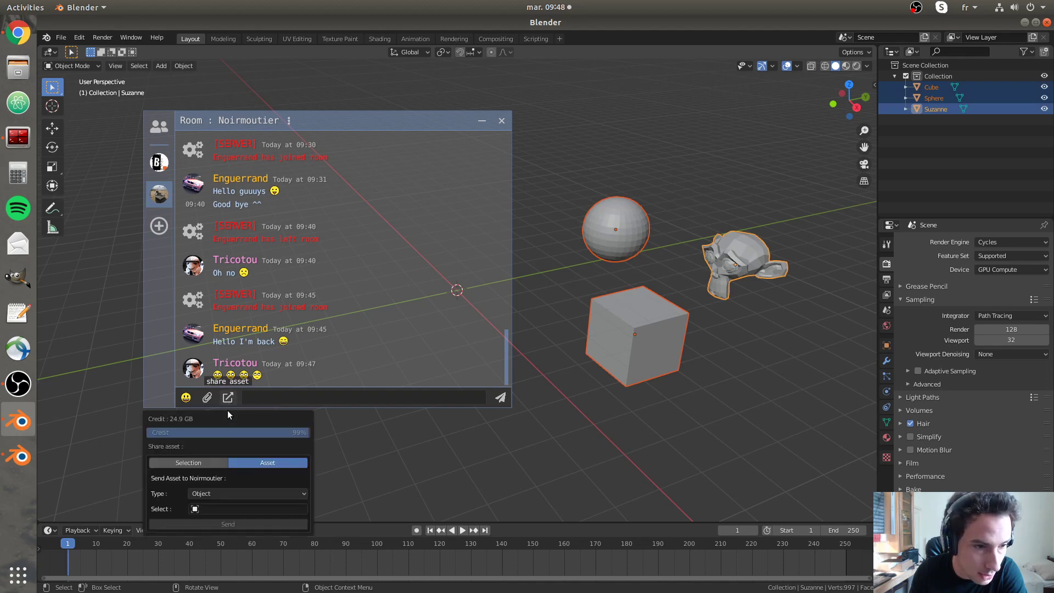
left_click(186, 461)
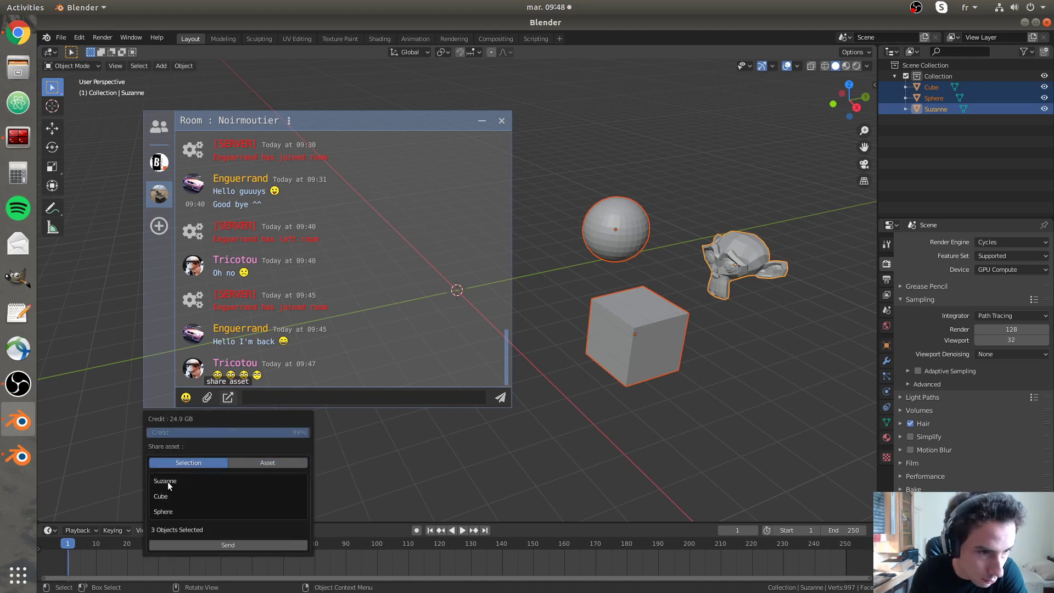
left_click(239, 544)
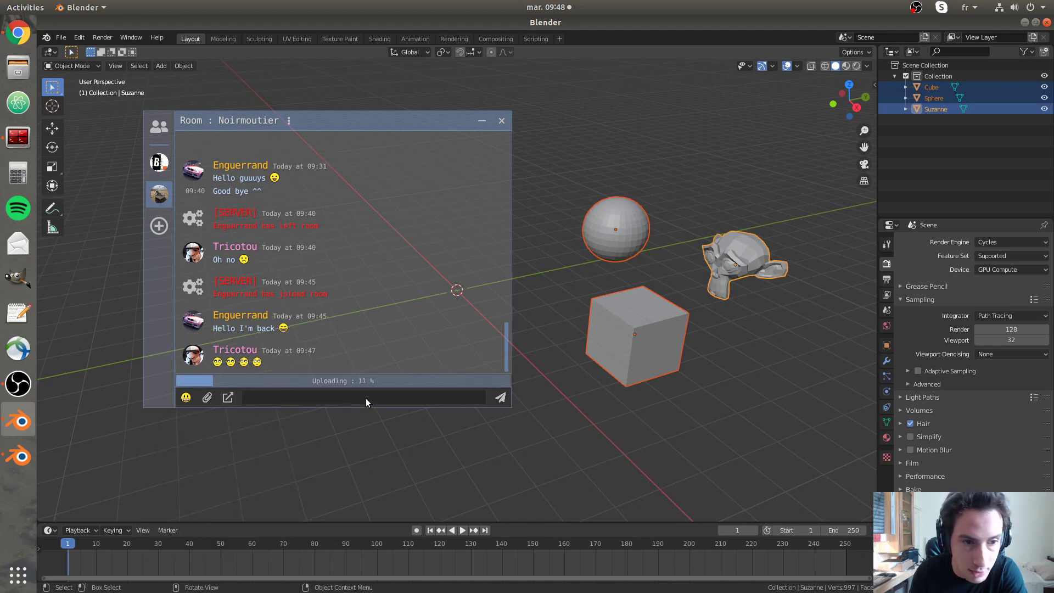
left_click(565, 454)
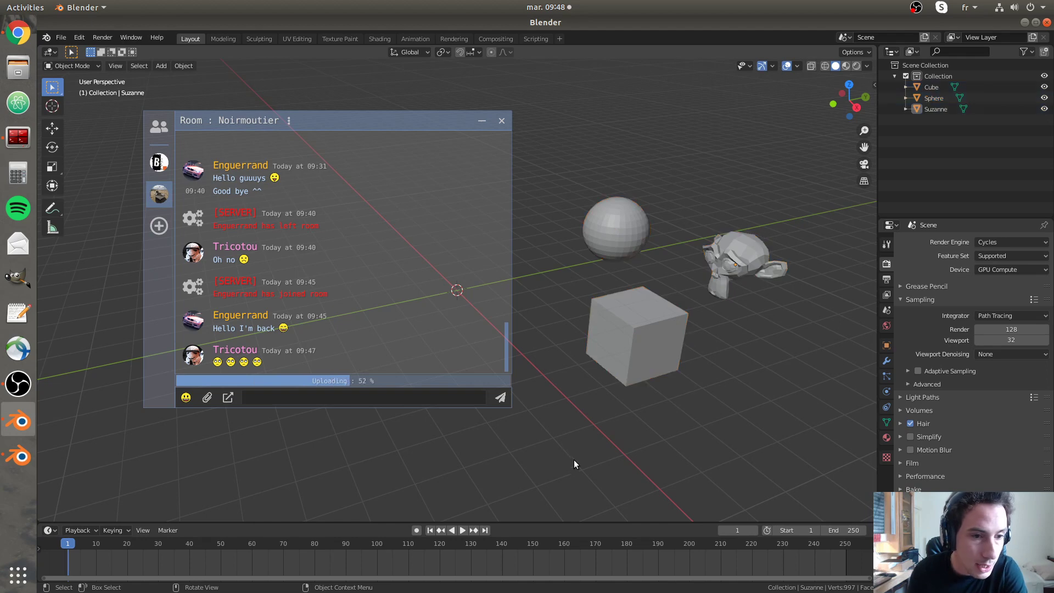
left_click(18, 457)
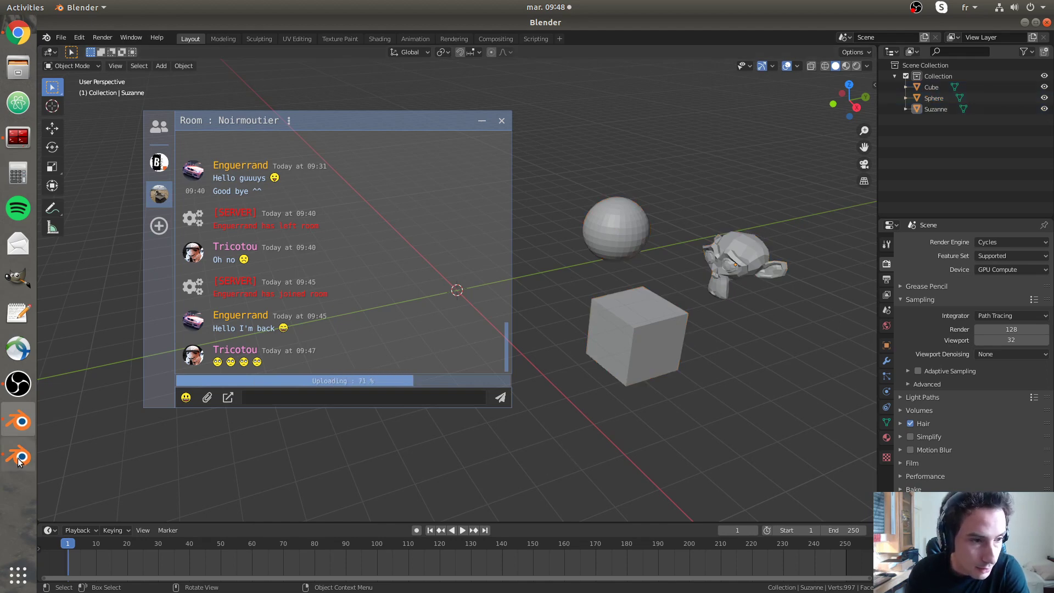
- Open the Noirmoutier room's chat and move its window further left
left_click(241, 158)
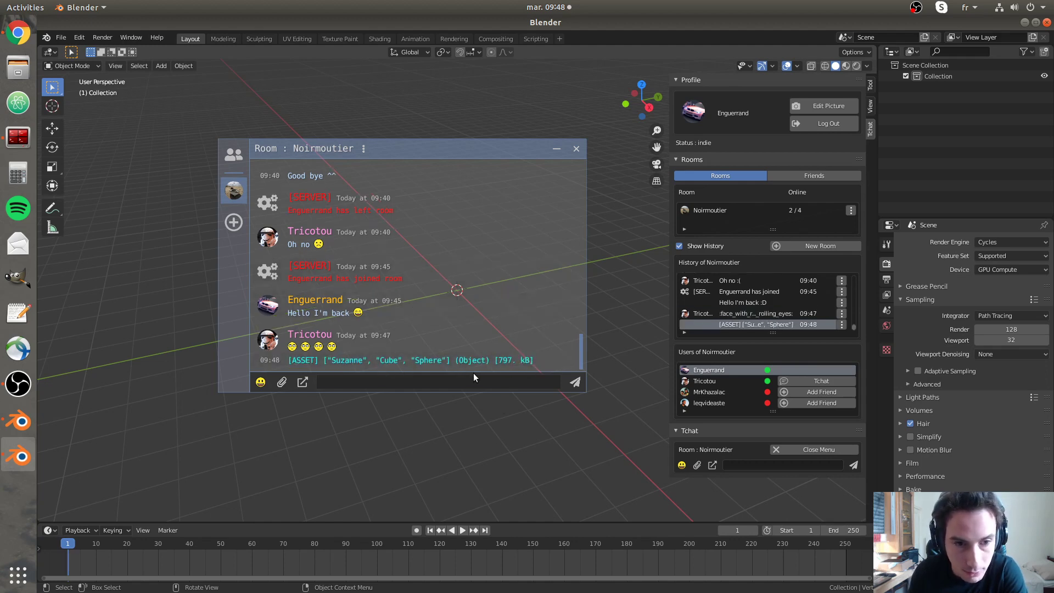
left_click_drag(401, 148, 330, 143)
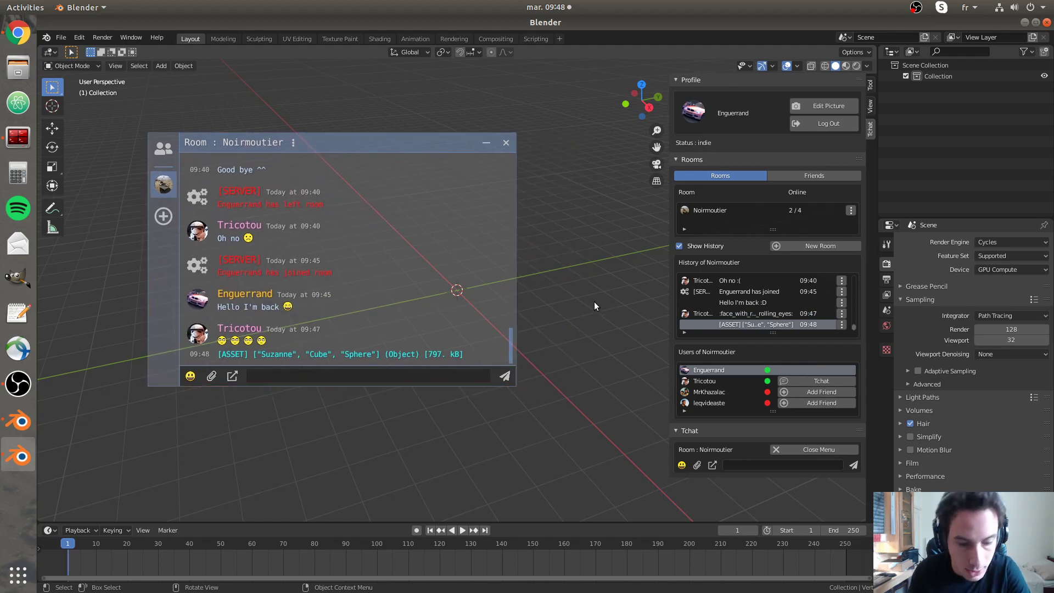
- Hide the sidebar, then download and append the shared cube, sphere and Suzanne
key("n")
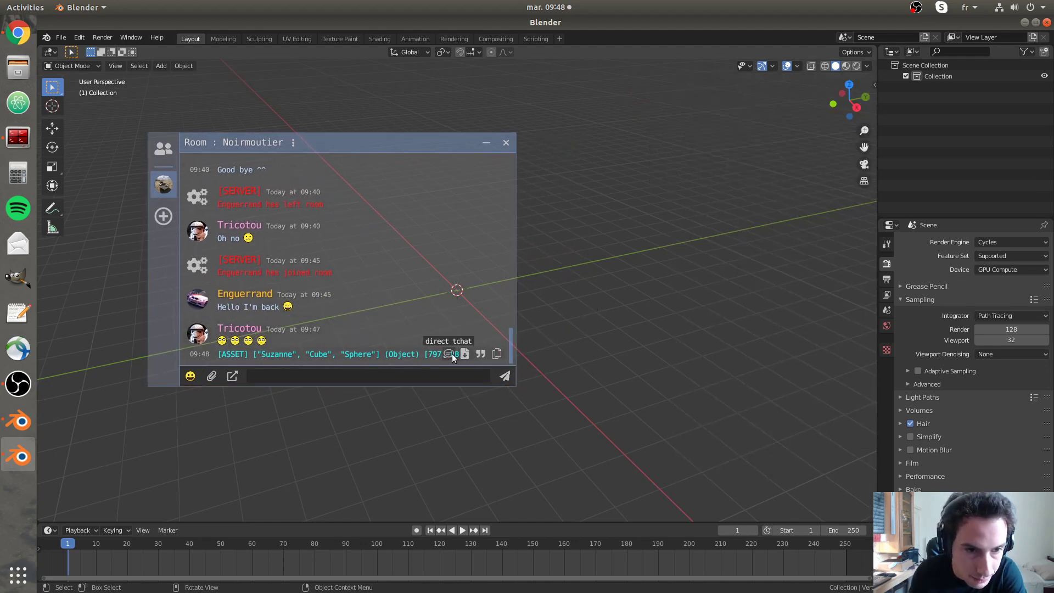
left_click(464, 353)
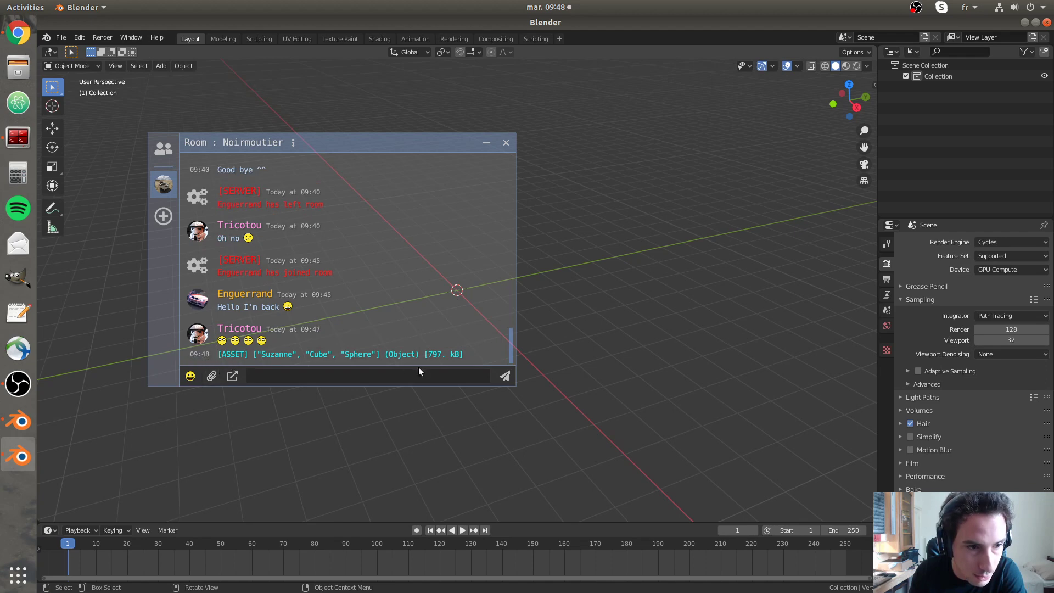
left_click(464, 354)
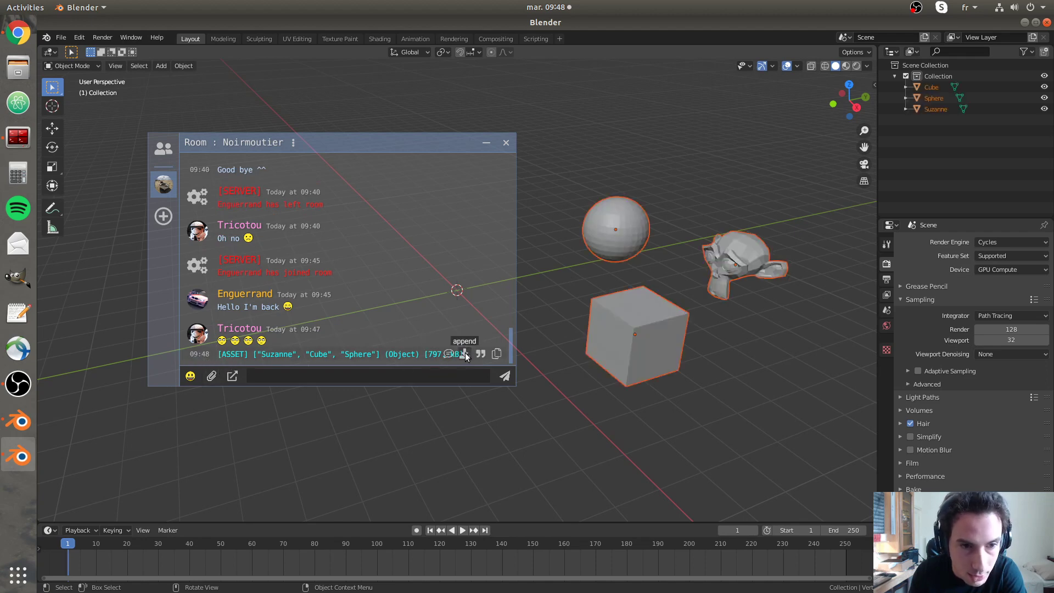
left_click(708, 354)
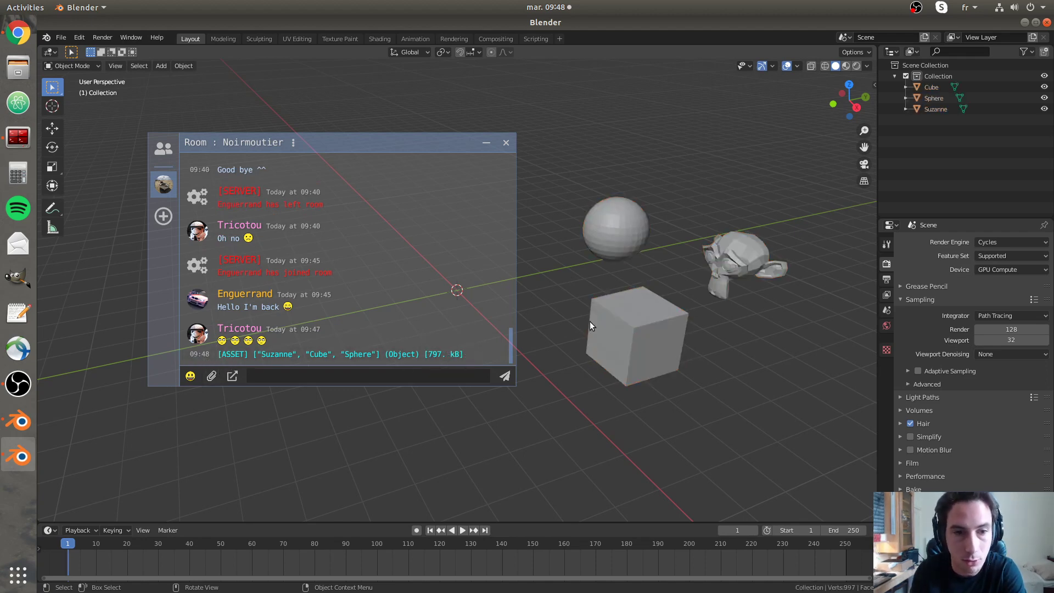
- Move the appended set down-left and append a second copy of the shared objects
left_click_drag(584, 223, 759, 366)
key("g")
left_click(722, 388)
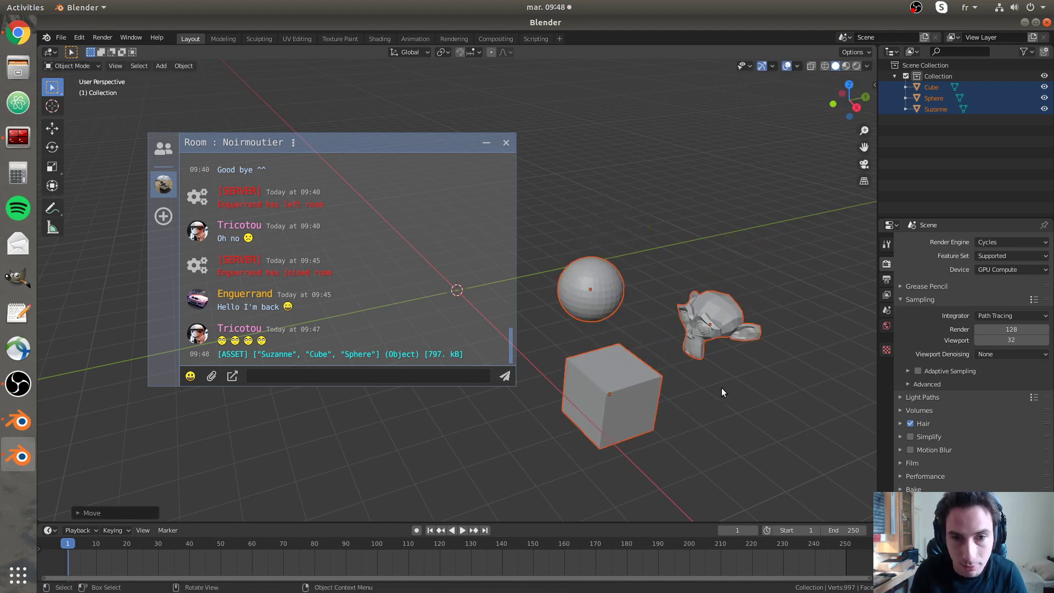
left_click(721, 387)
mouse_move(455, 331)
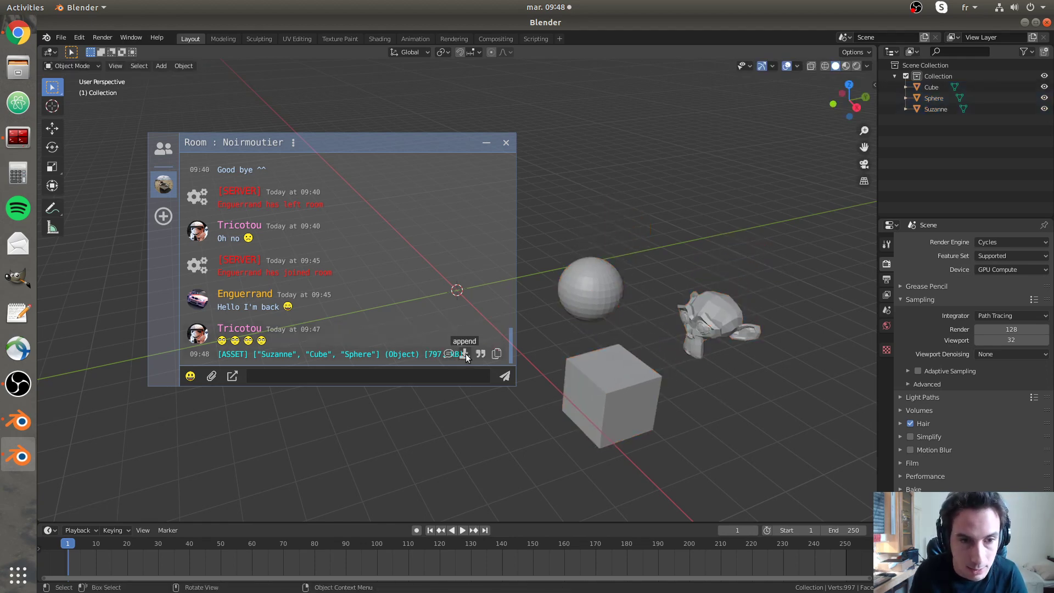
left_click(465, 354)
- Move all six objects further down-left, append a third copy, and deselect
left_click_drag(565, 196, 759, 361)
key("g")
left_click(748, 446)
left_click(749, 446)
left_click(465, 354)
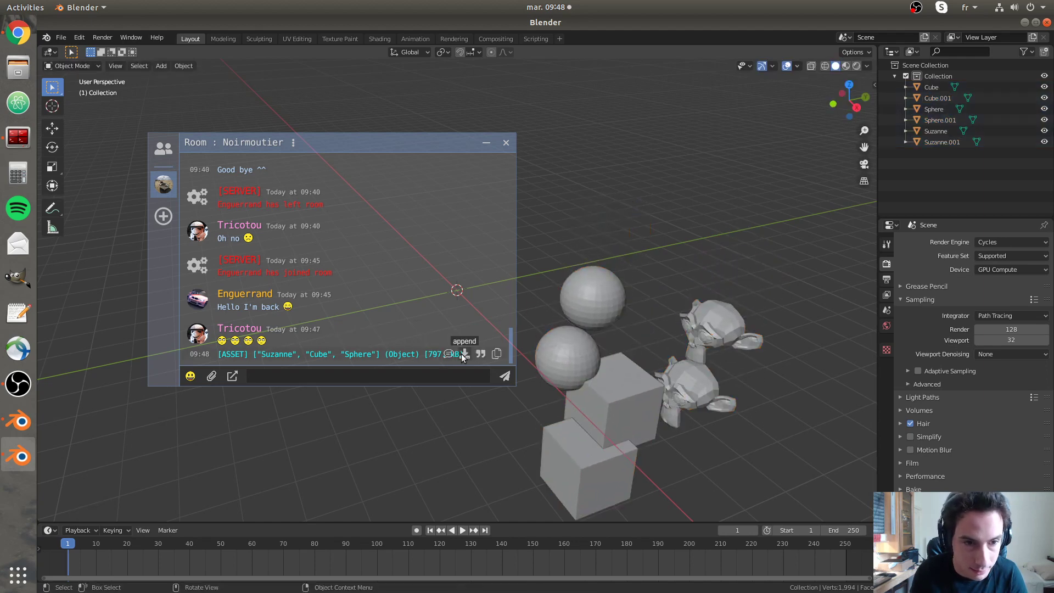
left_click(661, 202)
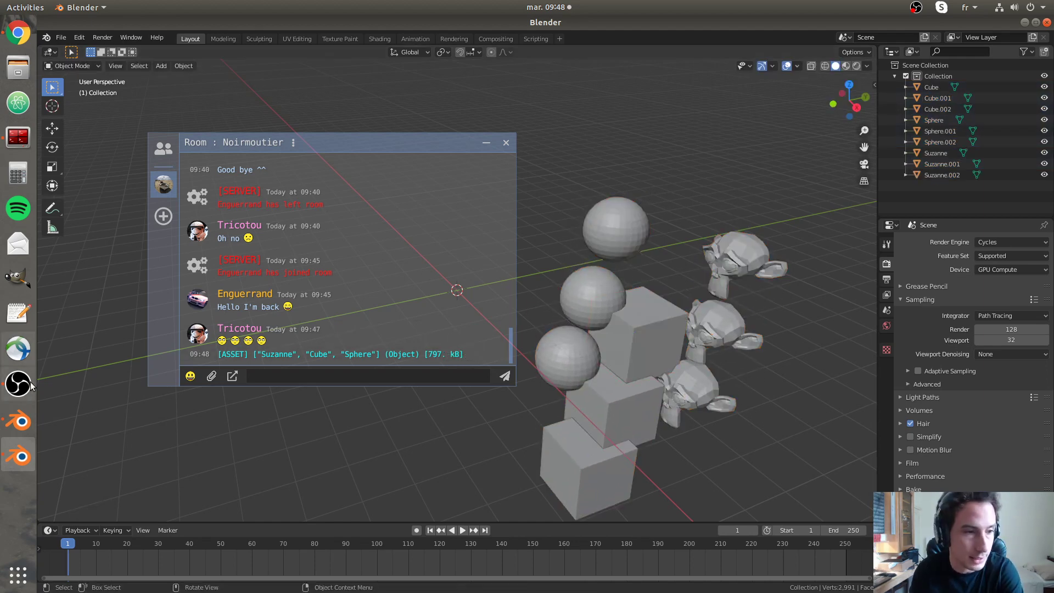
left_click(18, 421)
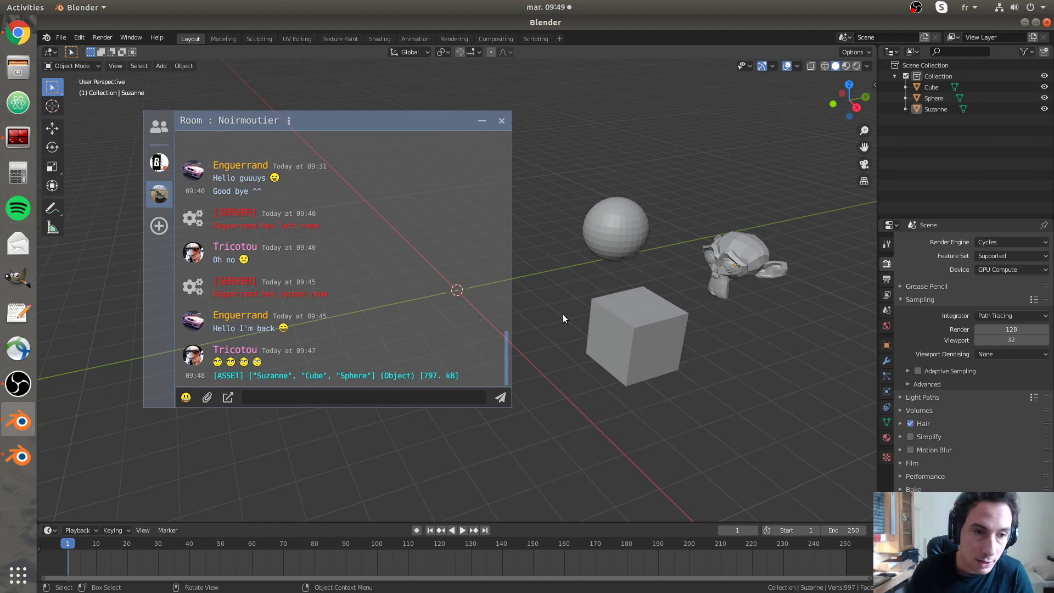
key("n")
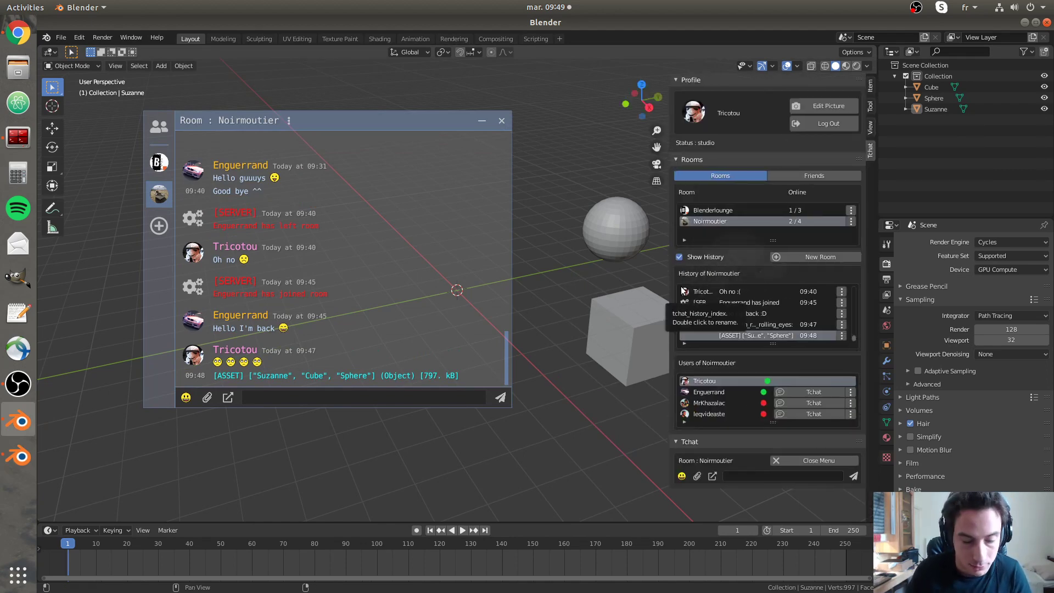
key("n")
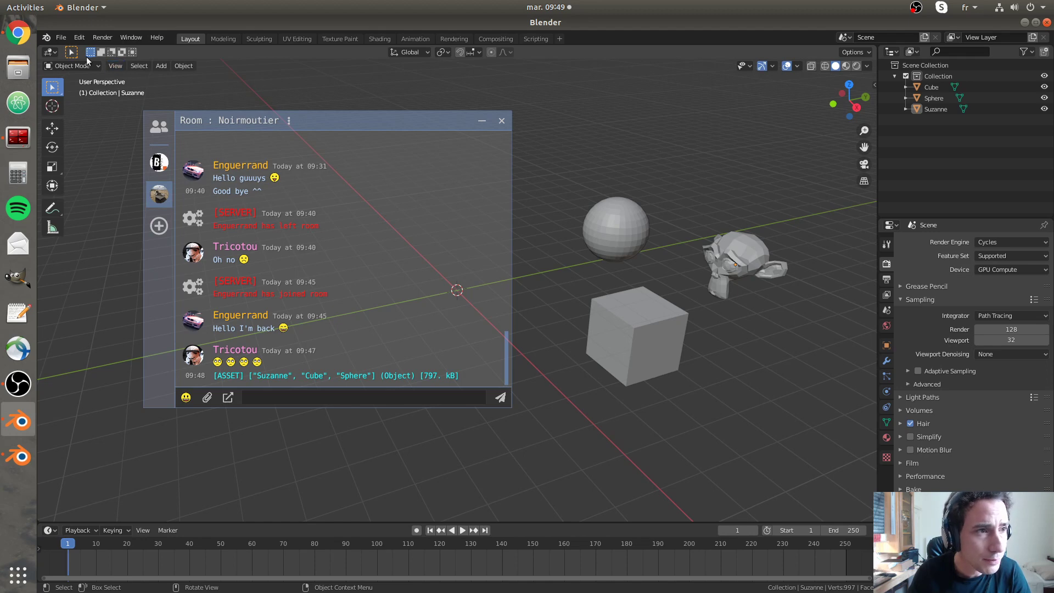
- Open Preferences and expand the Tchat add-on found by searching 'tch'
left_click(80, 37)
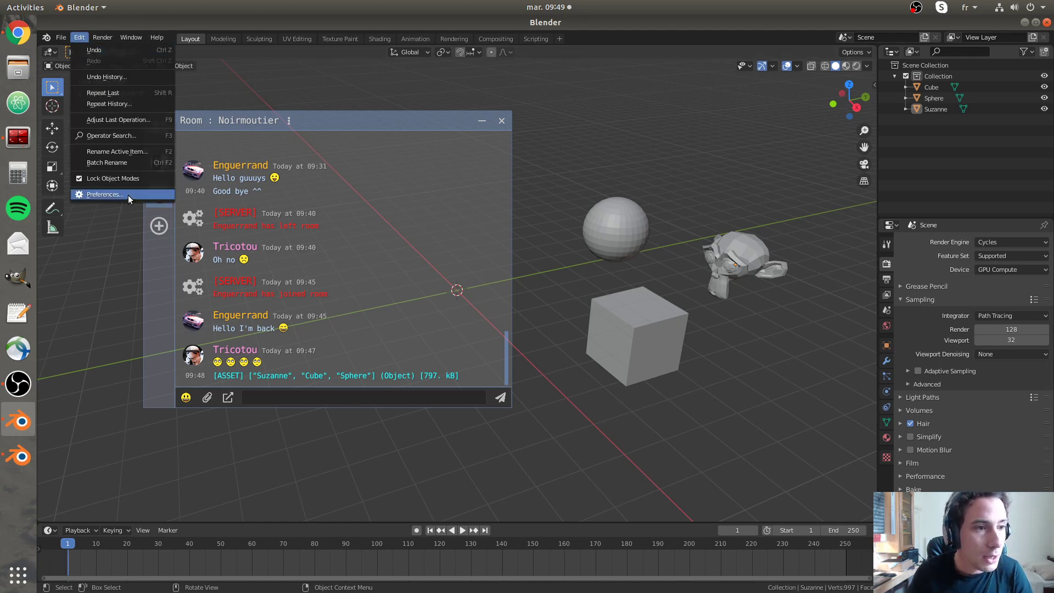
left_click(127, 195)
left_click_drag(294, 64, 745, 125)
left_click(804, 154)
type("tch")
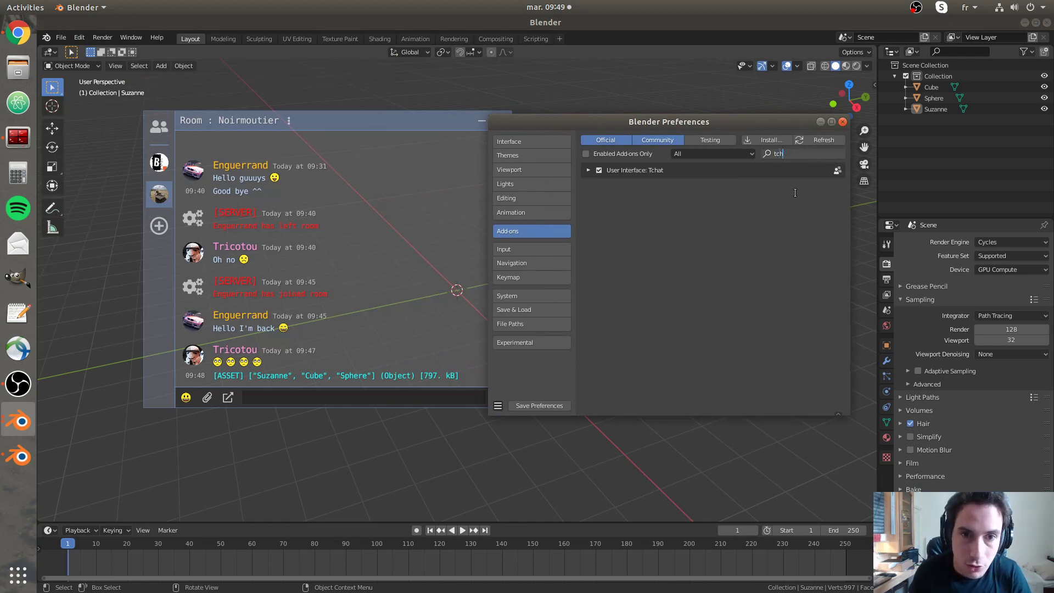
key("Return")
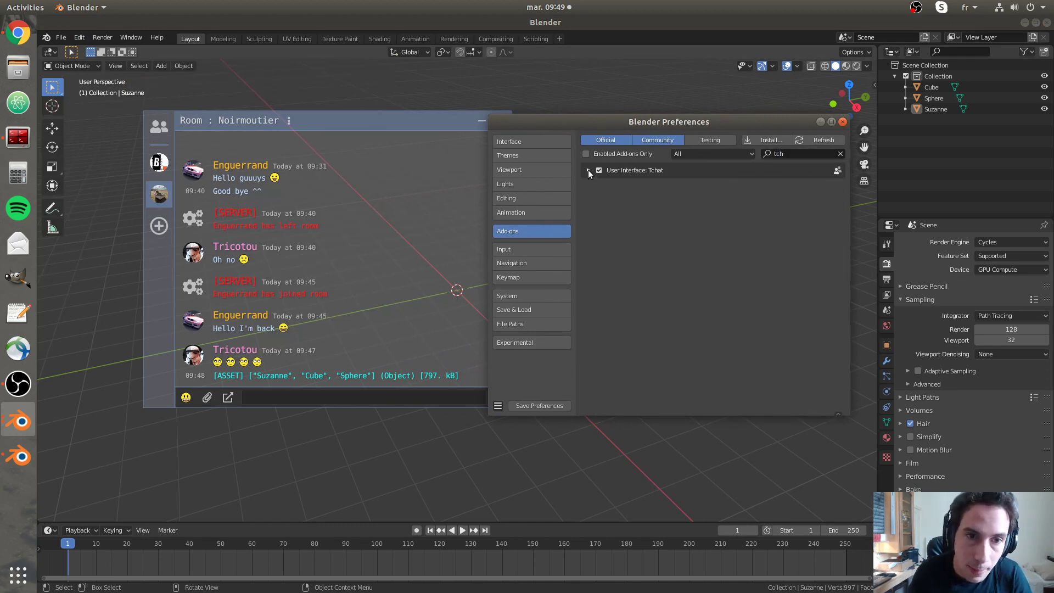
left_click(588, 170)
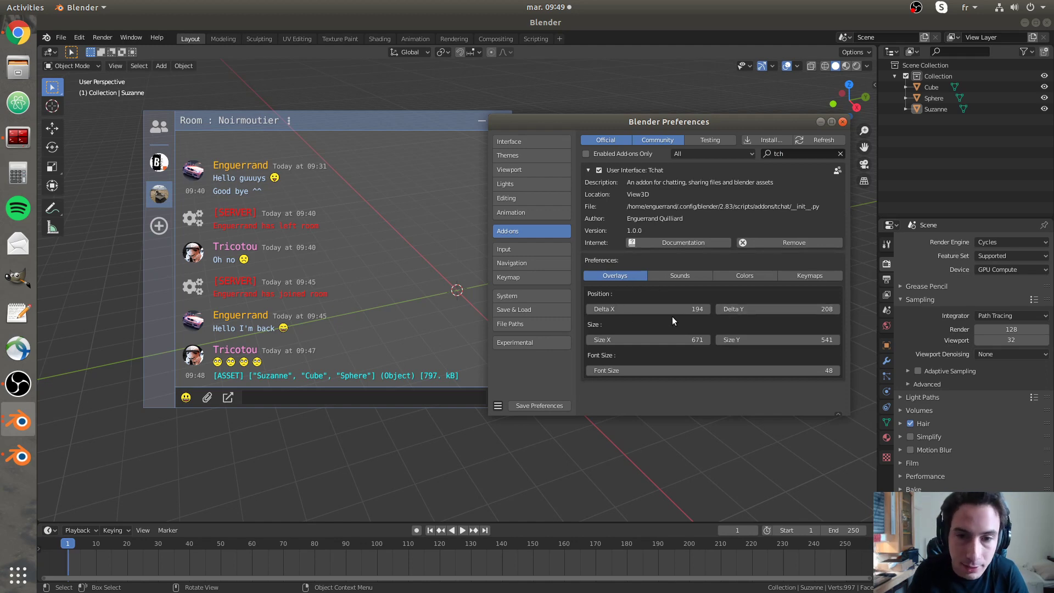
- Raise the overlay Delta X from 194 to 198, close Preferences, and lower the chat window
mouse_move(656, 310)
left_mouse_down()
mouse_move(672, 310)
mouse_move(658, 311)
left_mouse_up()
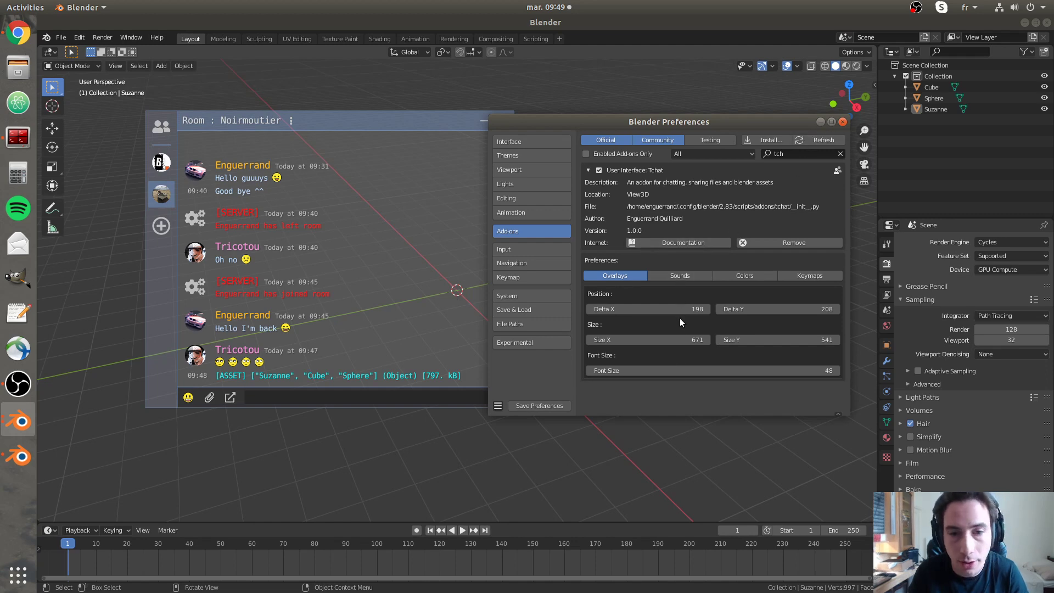
left_click(842, 121)
left_click_drag(388, 123, 380, 168)
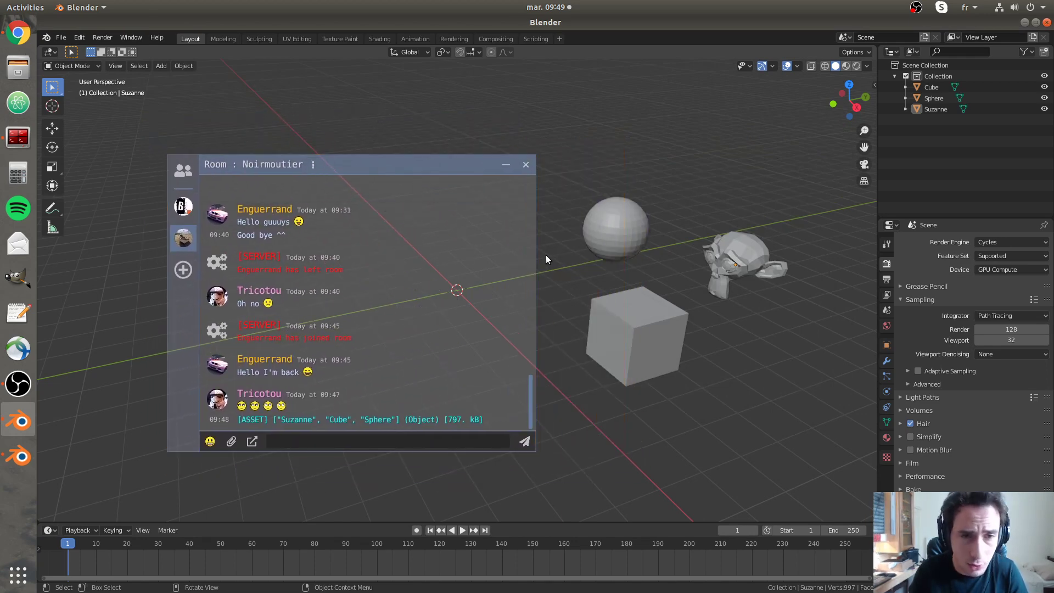
- Deselect all, then test moving and scaling the sphere, cancelling both
left_click_drag(582, 172, 654, 241)
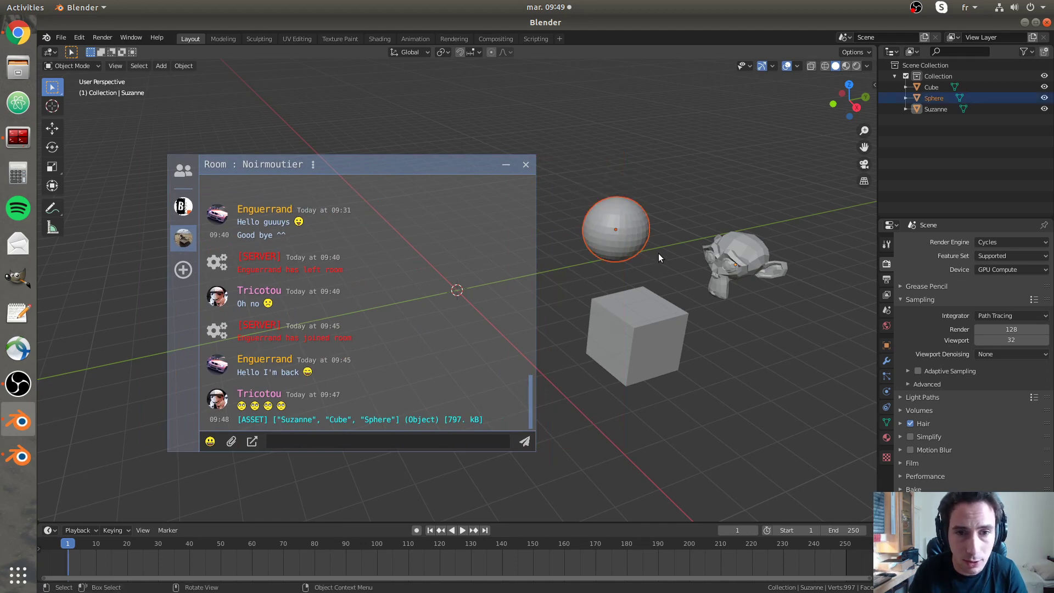
key("a")
key("alt+a")
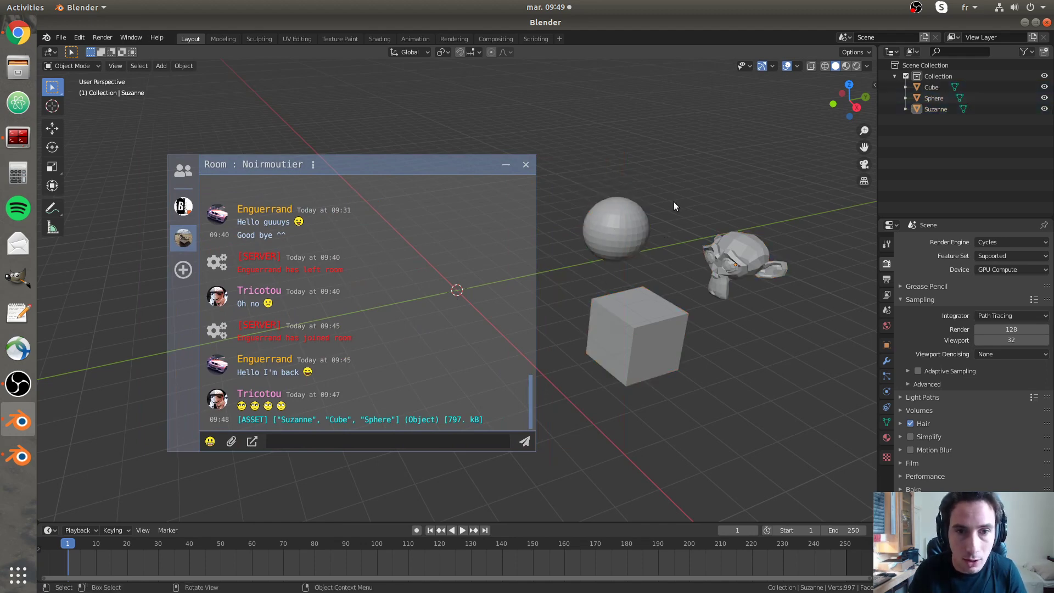
left_click(629, 215)
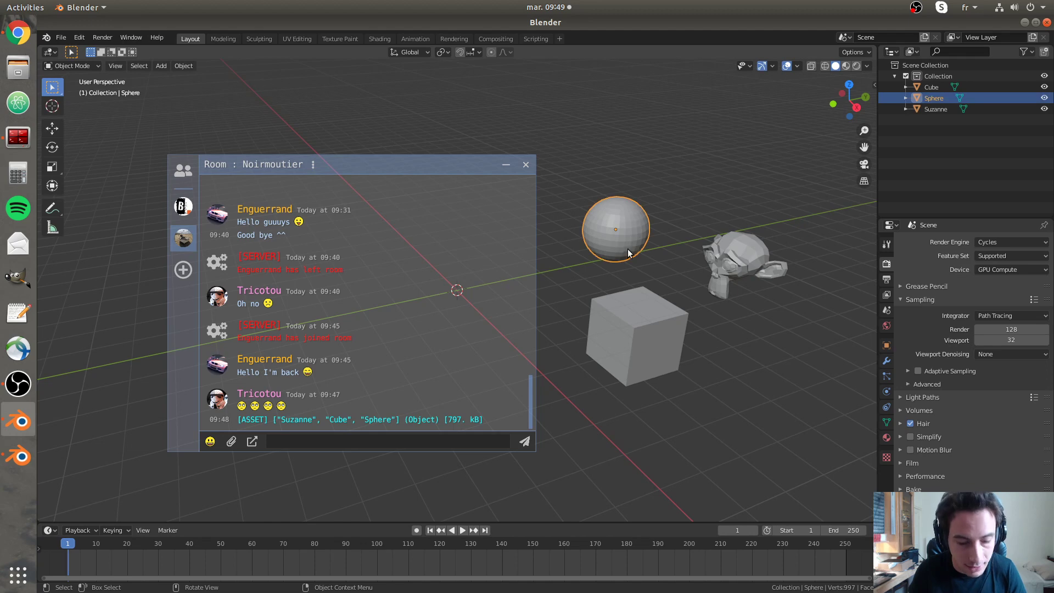
key("g")
right_click(674, 217)
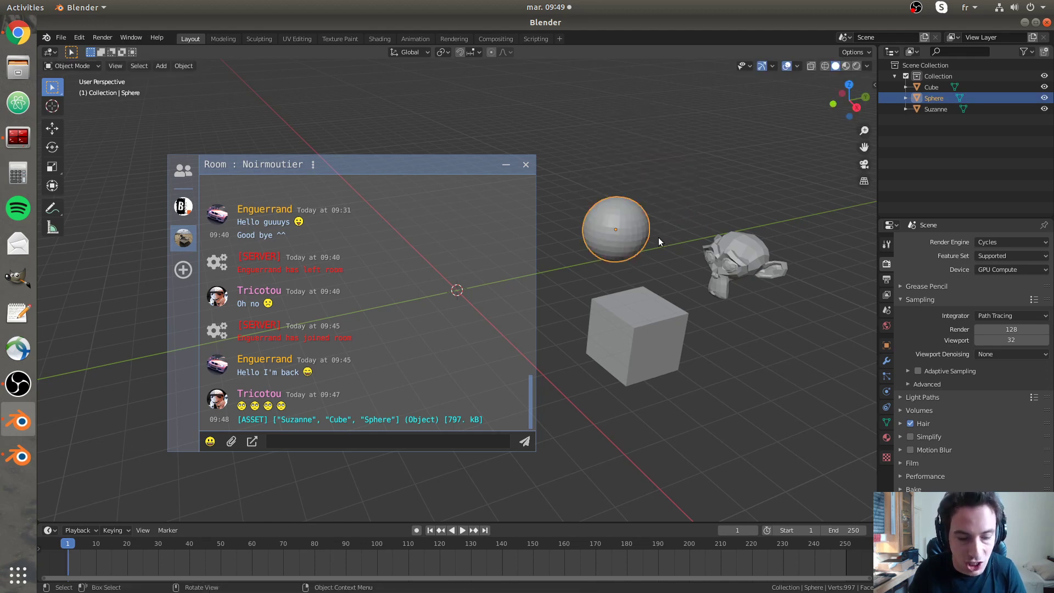
key("s")
right_click(682, 266)
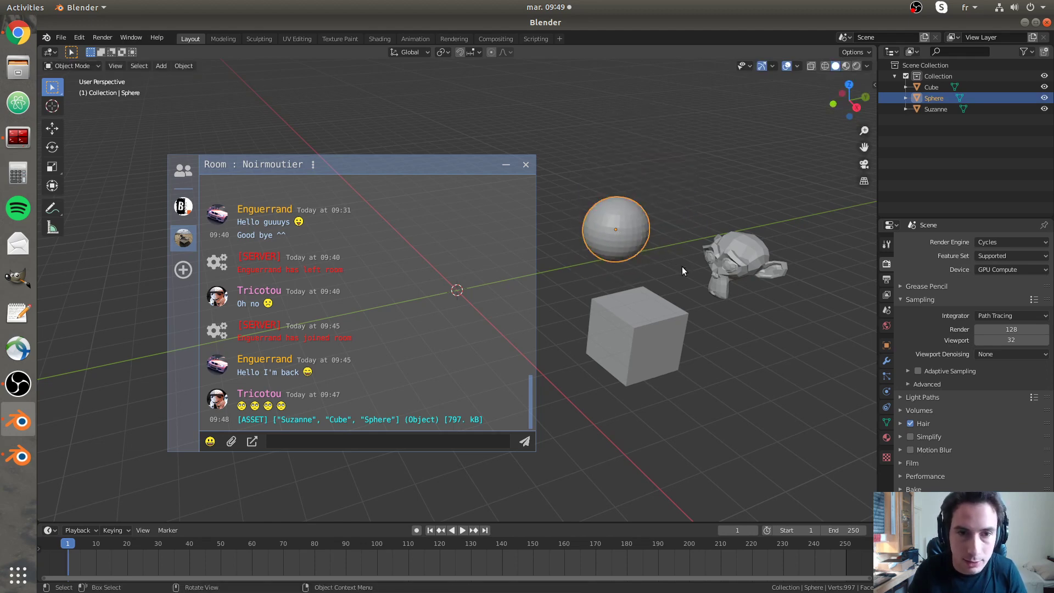
- Move the chat window toward the middle and shrink it and its contents
left_click(405, 173)
left_click_drag(408, 178, 500, 236)
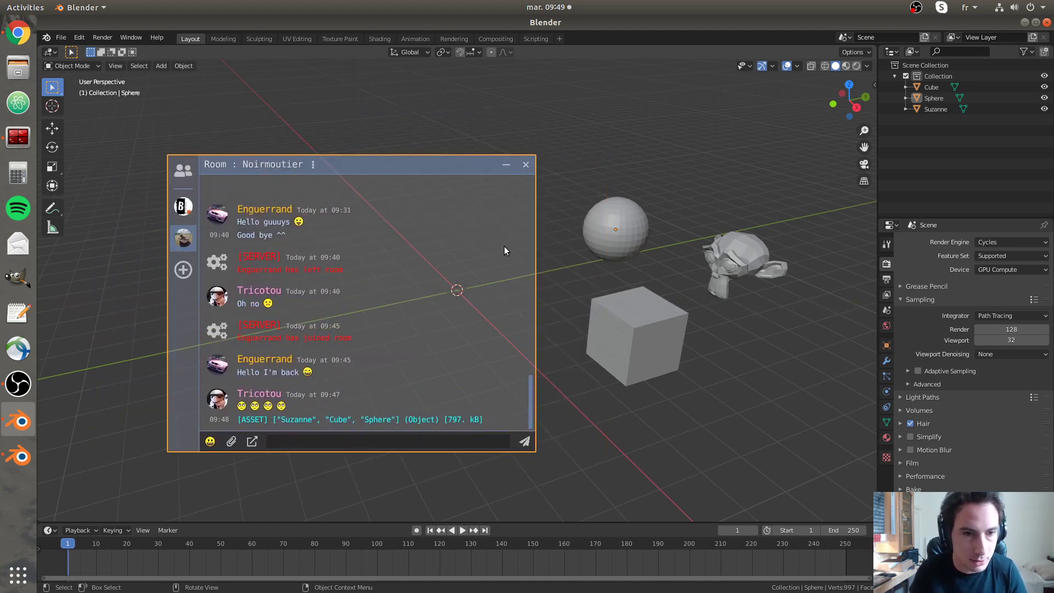
mouse_move(481, 282)
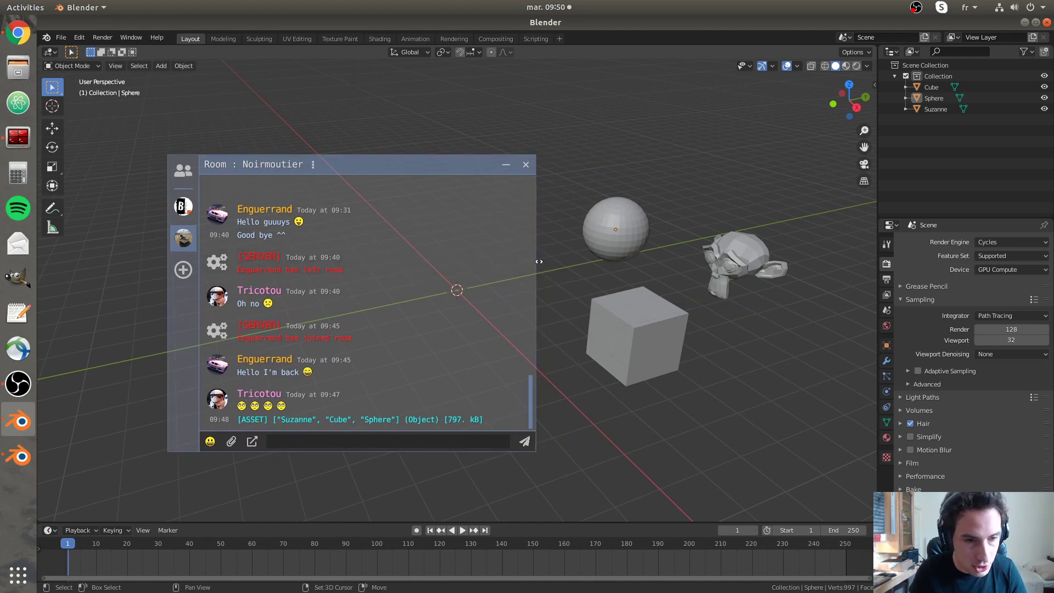
left_click_drag(539, 261, 468, 242, "shift")
left_click_drag(423, 163, 482, 215)
left_click_drag(399, 225, 443, 174)
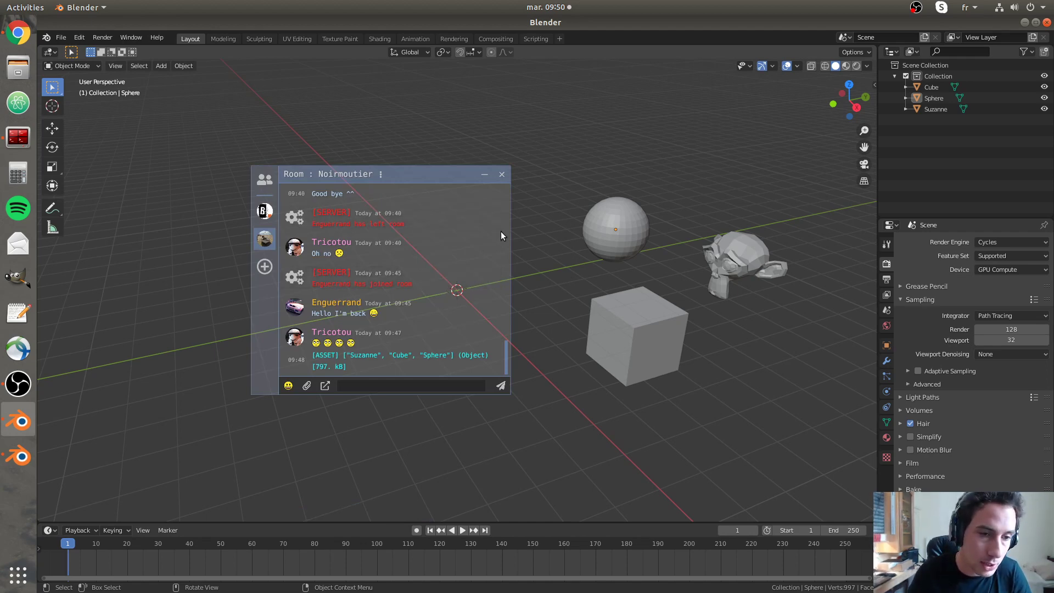
left_click(503, 174)
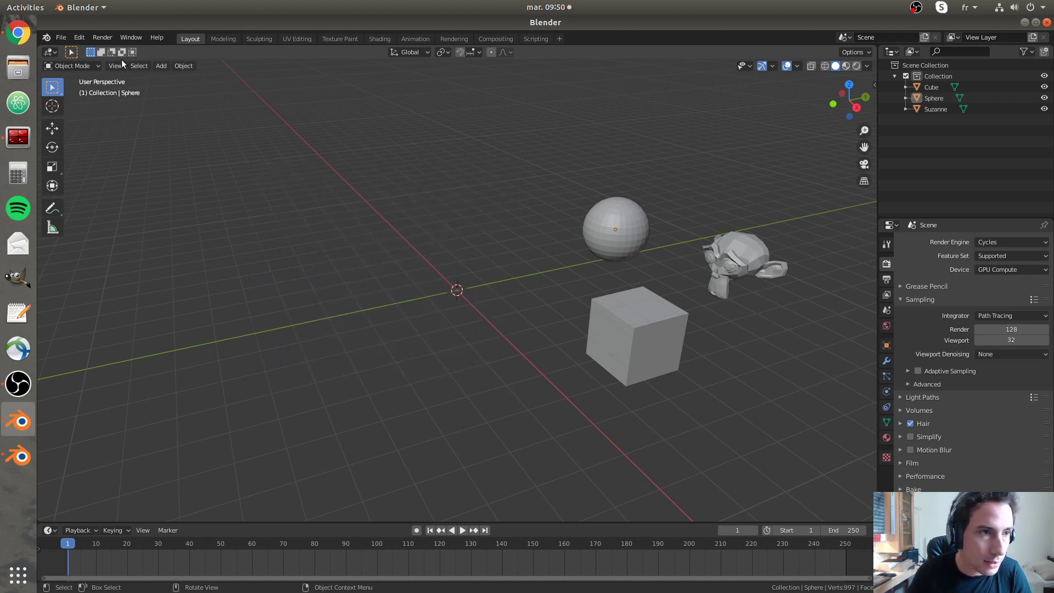
left_click(50, 51)
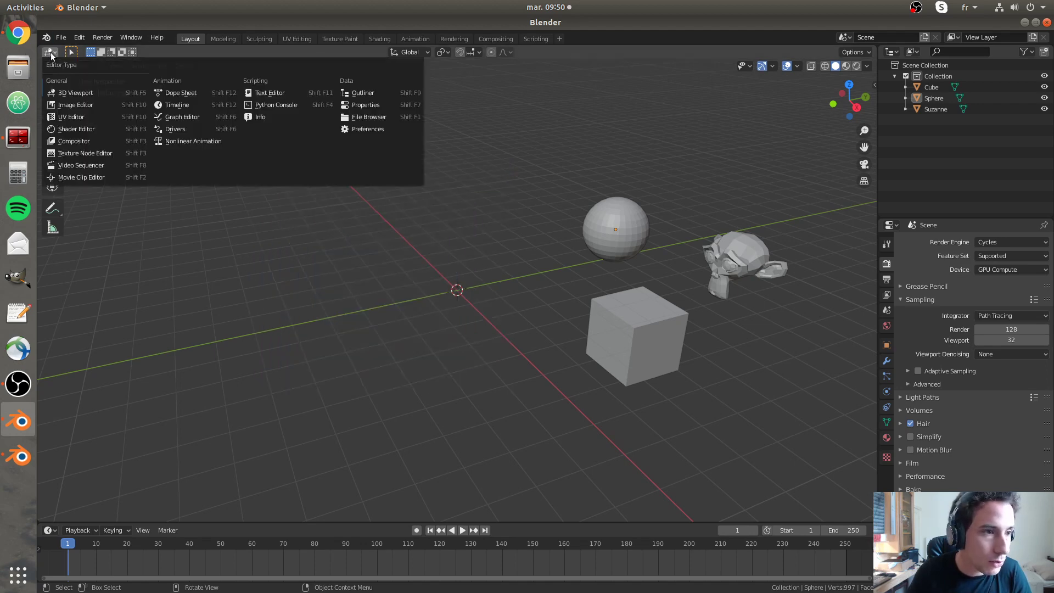
left_click(78, 131)
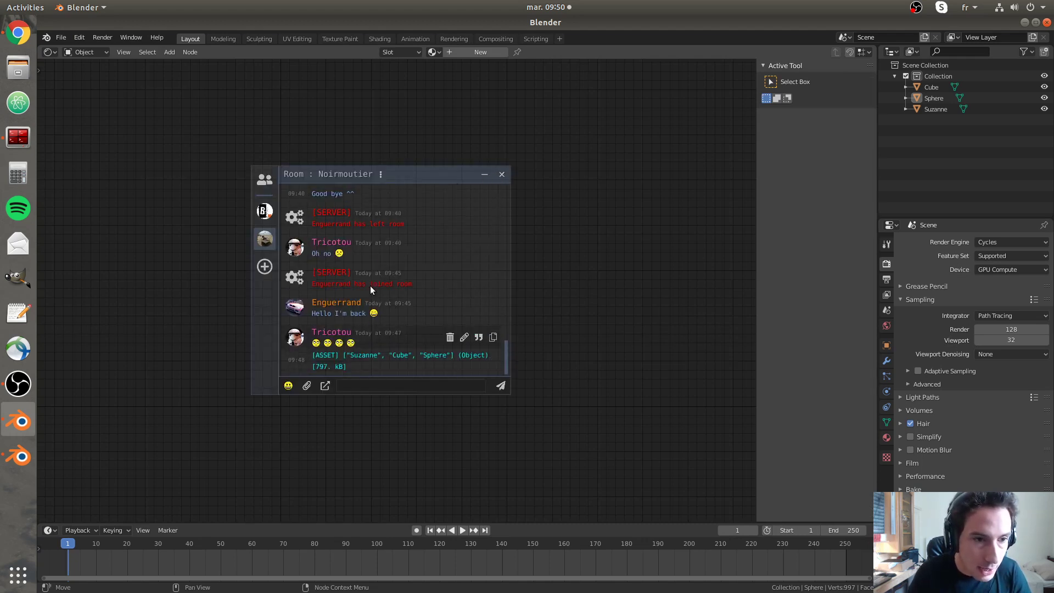
left_click(501, 174)
left_click(56, 51)
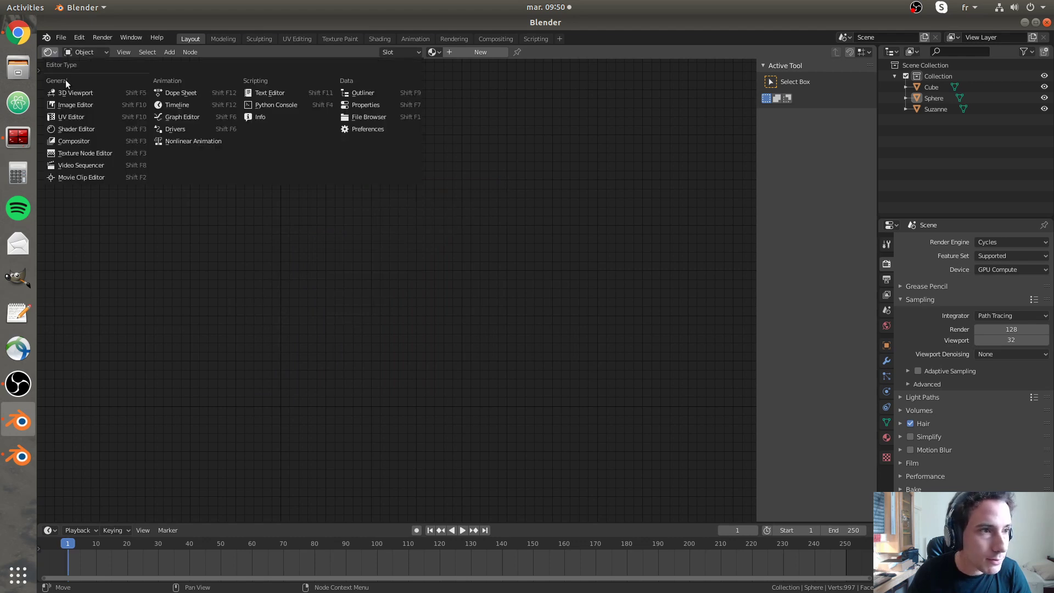
left_click(65, 81)
key("alt+c")
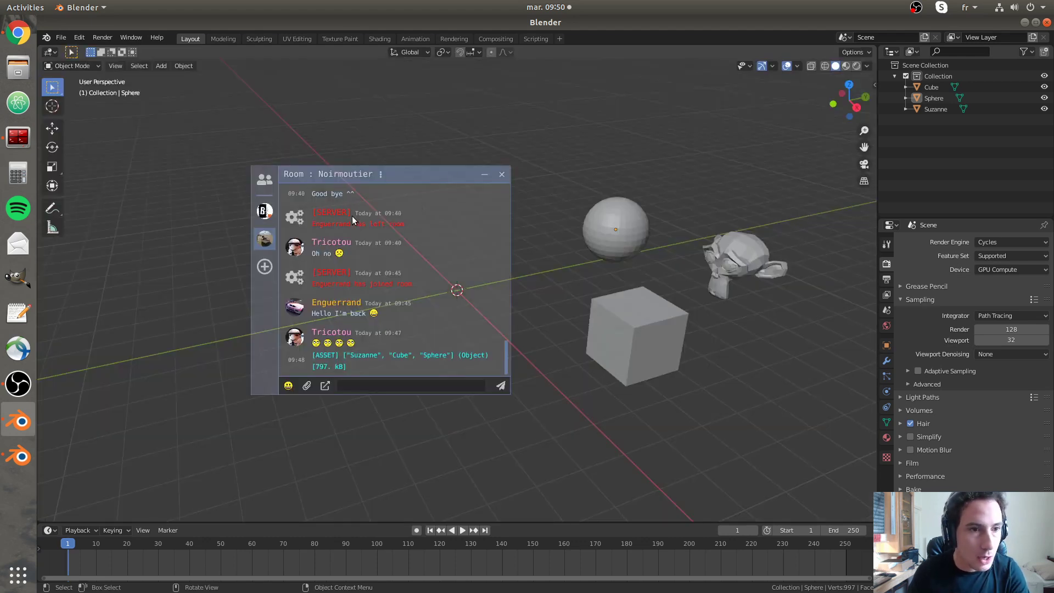
- Open Preferences on the Tchat add-on, past Sounds, to its Colors settings
left_click(79, 37)
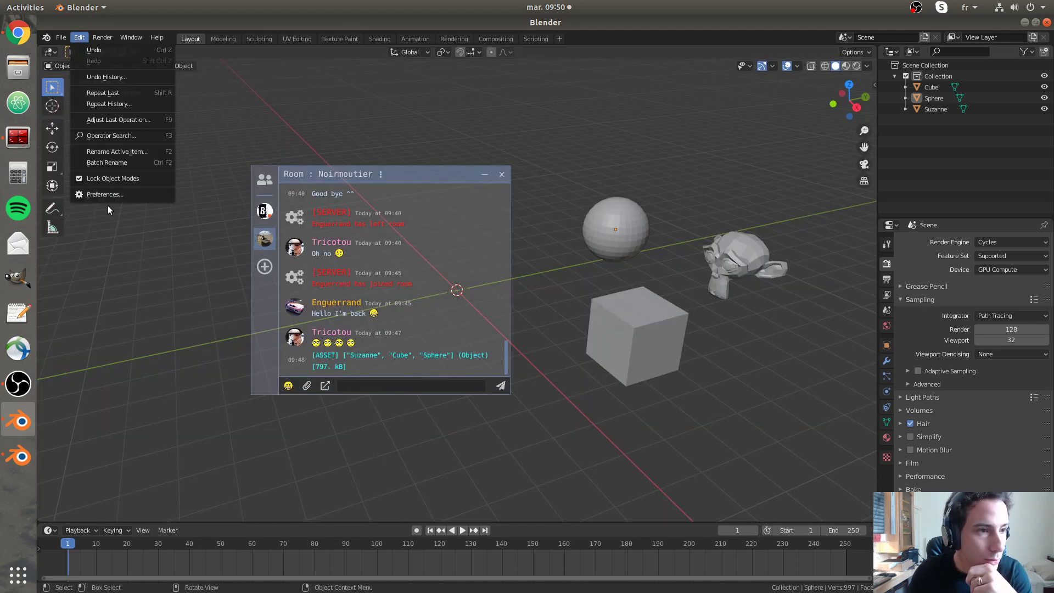
left_click(110, 195)
left_click_drag(275, 62, 643, 133)
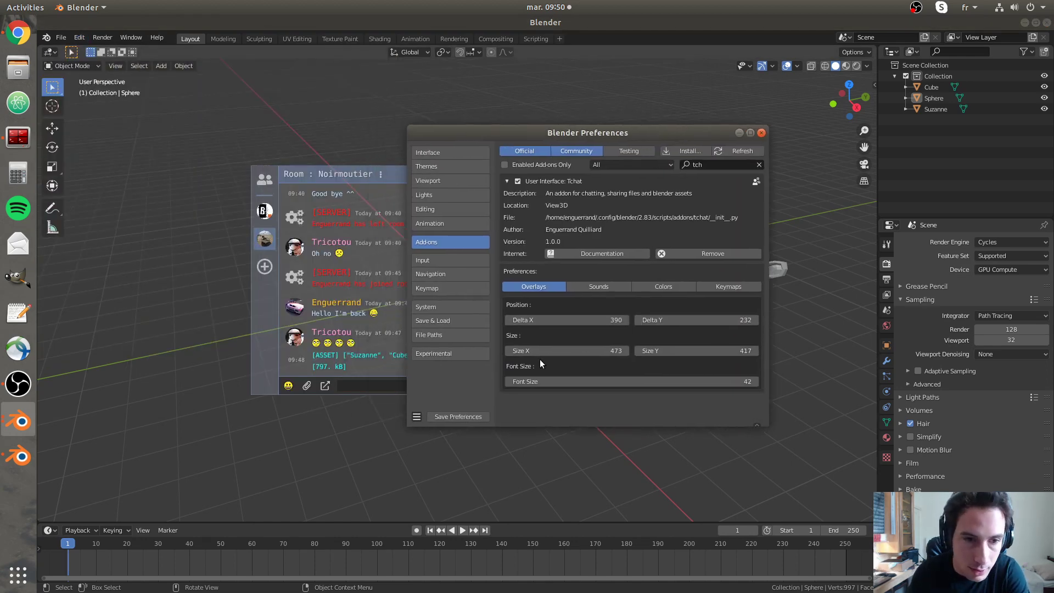
left_click(600, 287)
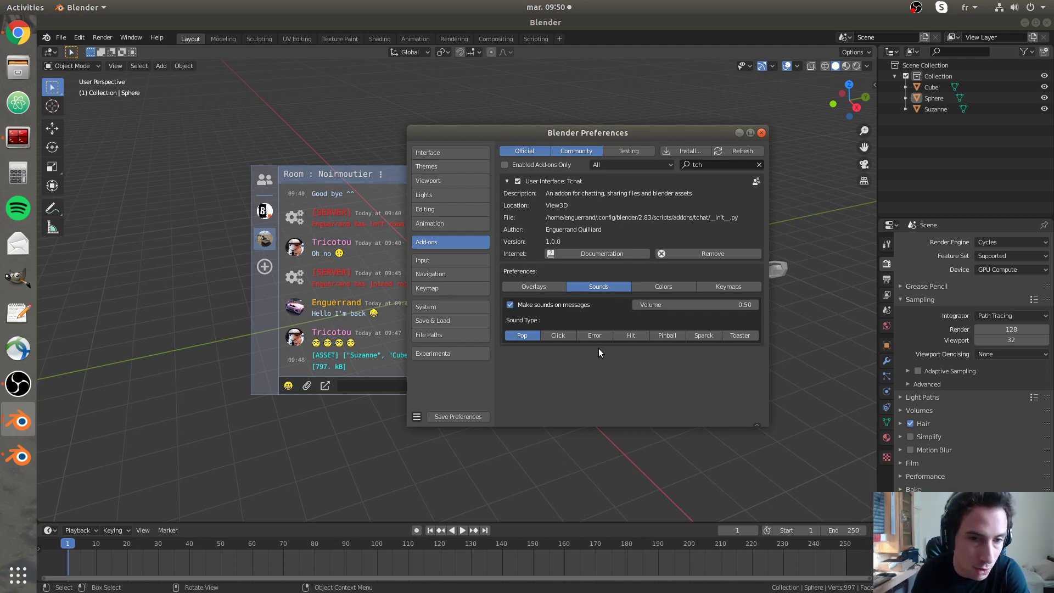
left_click(663, 287)
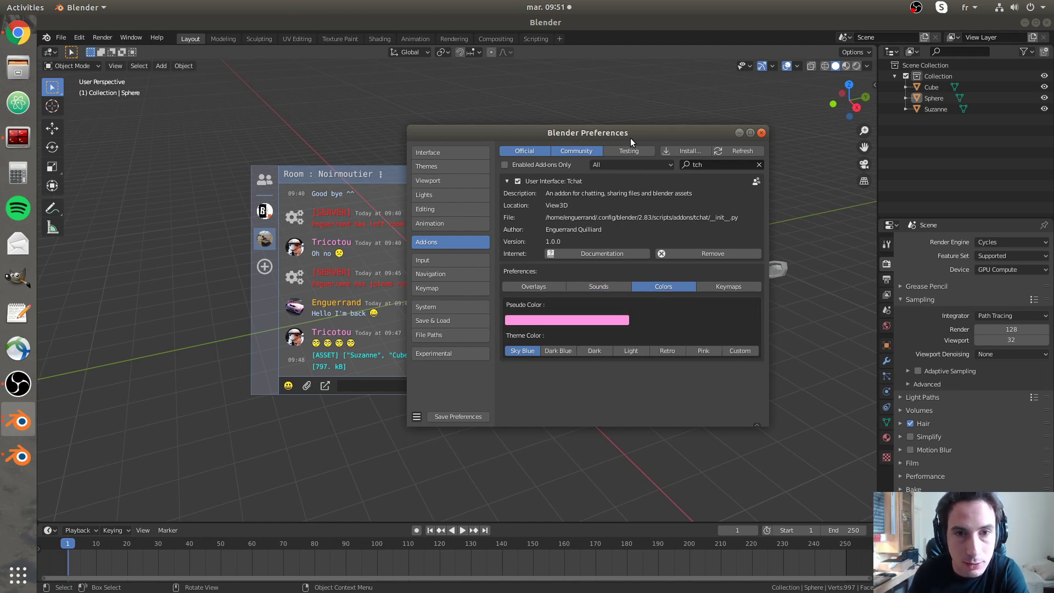
left_click_drag(630, 137, 768, 139)
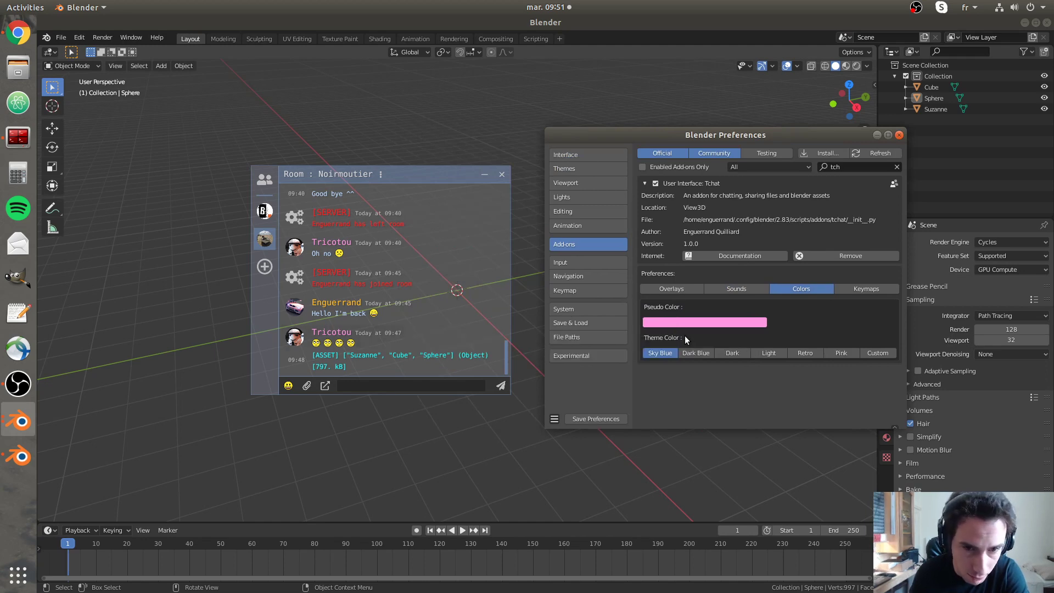
- Change the Pseudo Color username colour from pink to deep blue
left_click(689, 322)
left_click_drag(679, 284, 713, 284)
mouse_move(714, 273)
left_mouse_down()
mouse_move(654, 273)
mouse_move(693, 273)
left_mouse_up()
left_click_drag(708, 175, 725, 184)
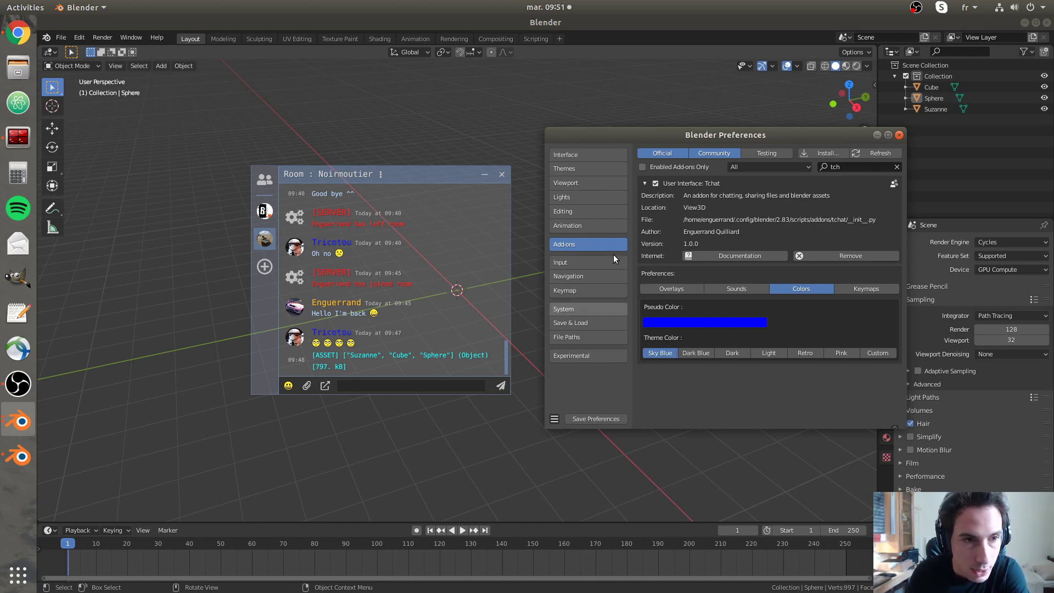
- Try the Dark Blue, Dark, Light, Retro and Pink chat themes in turn
left_click(701, 353)
left_click(729, 355)
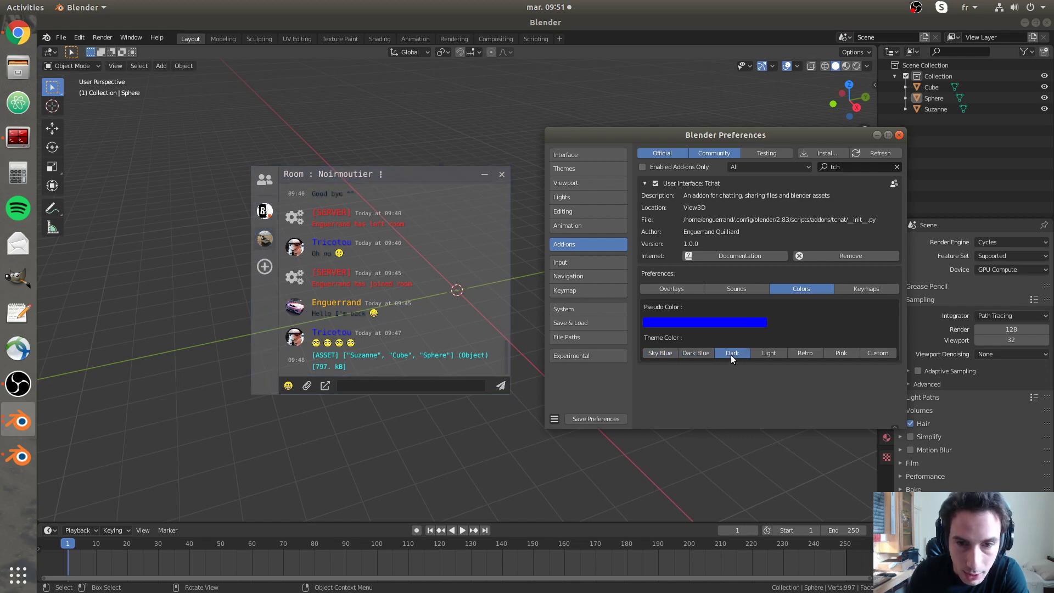
left_click(768, 353)
left_click(799, 351)
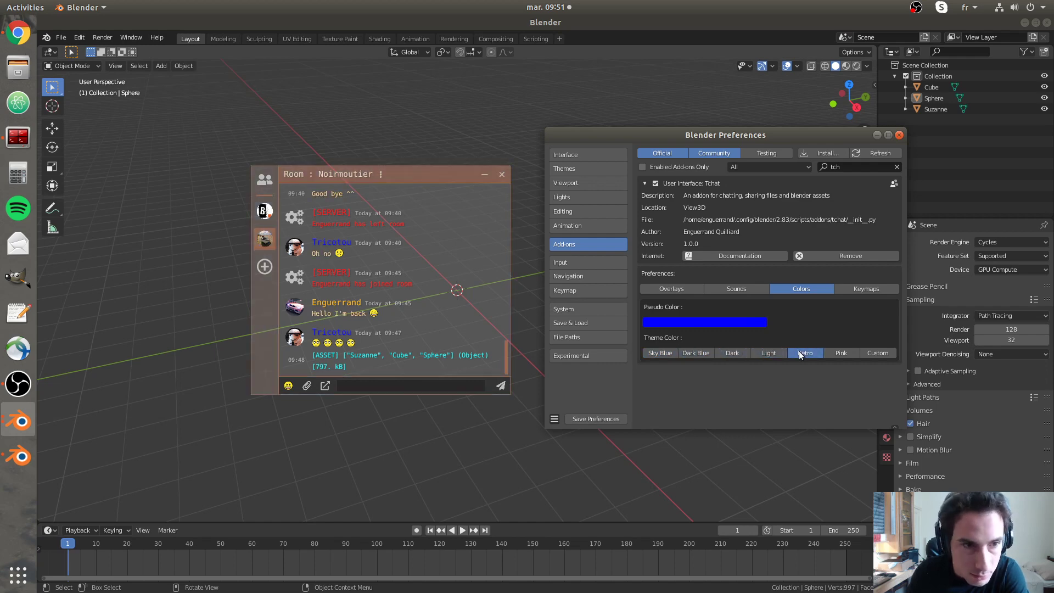
left_click(832, 353)
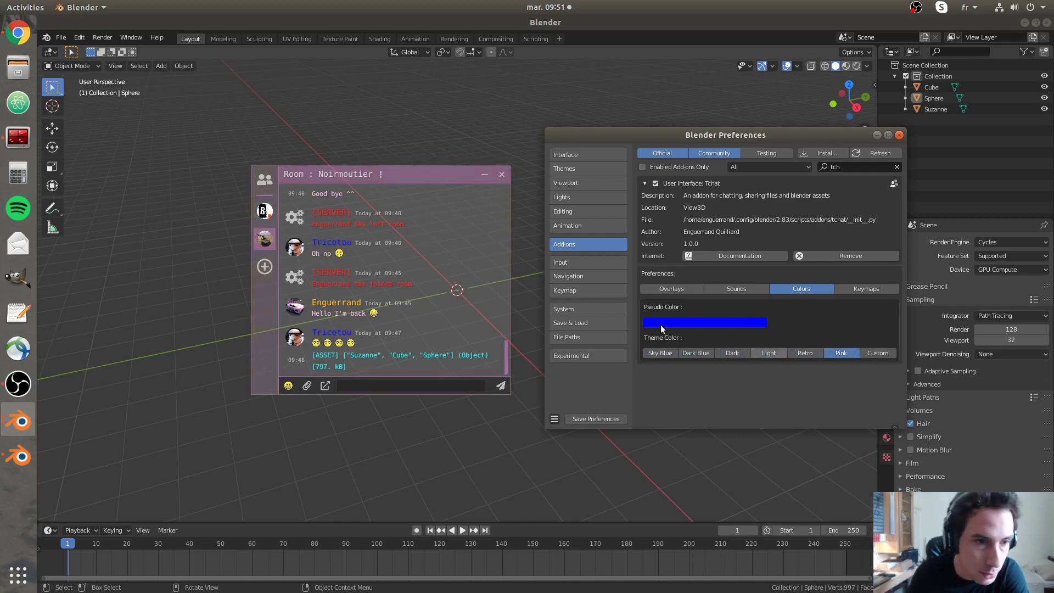
- Try a bright green Custom theme, return to Sky Blue, and show the Keymaps settings
left_click(874, 353)
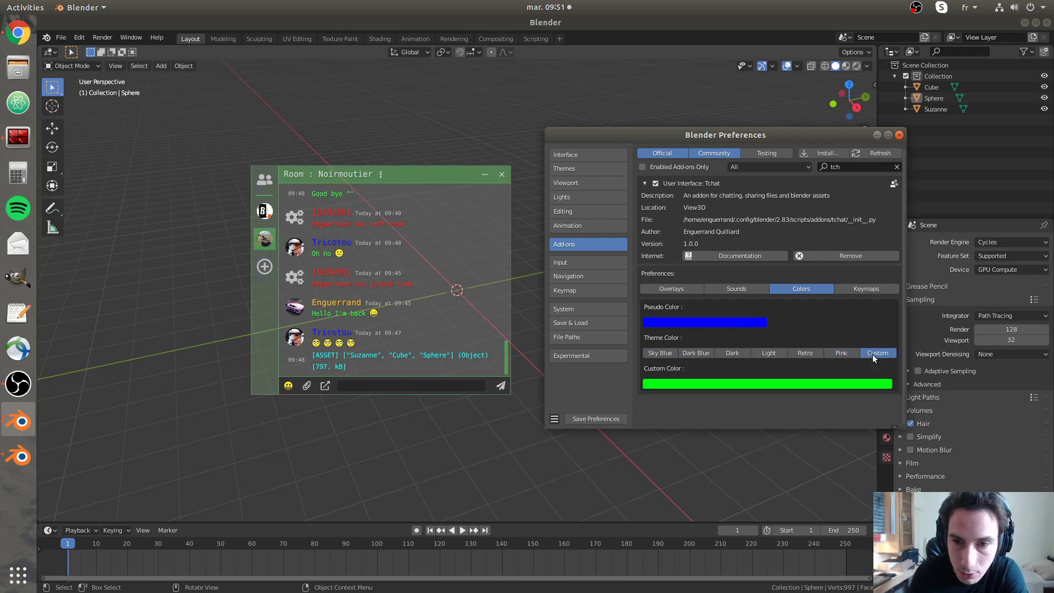
left_click(741, 381)
left_click(690, 271)
left_click_drag(691, 271, 651, 256)
left_click(662, 353)
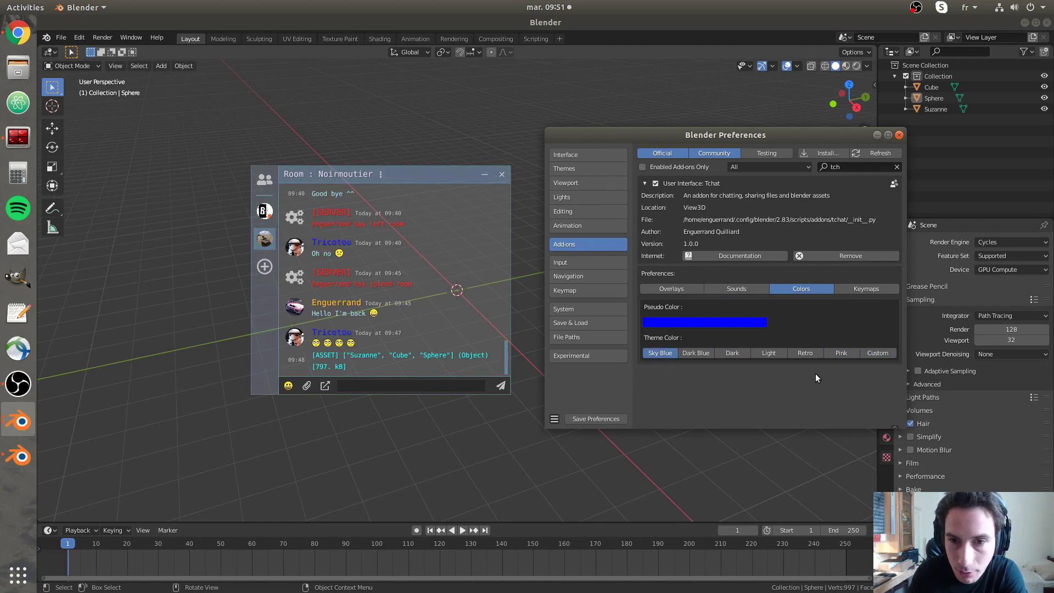
left_click(861, 290)
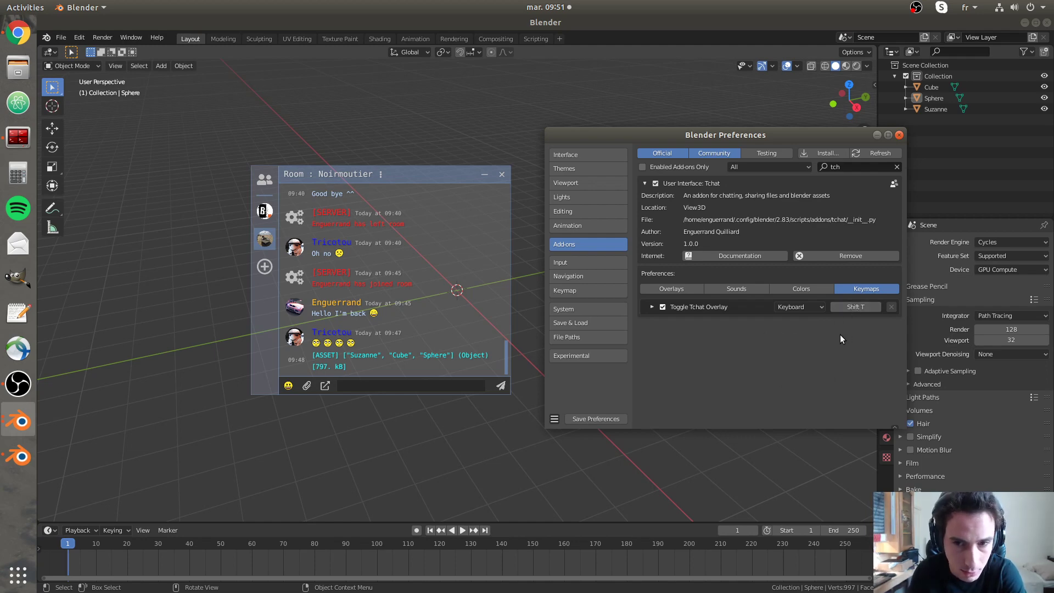
- Close Blender Preferences to reveal the sphere, cube and Suzanne with the chat overlay
left_click(899, 136)
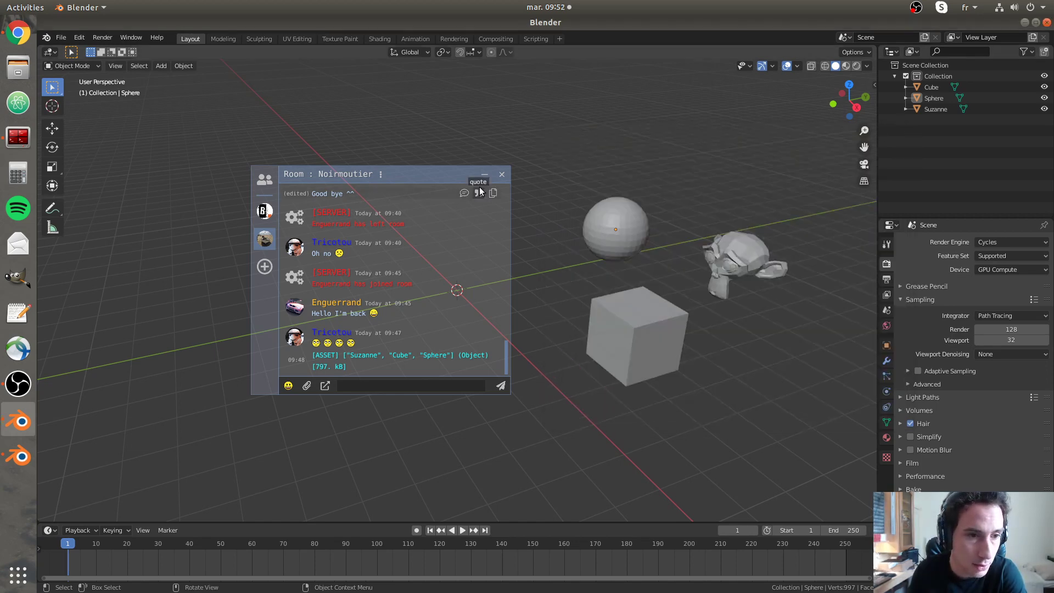
- Move the chat window down-left and show the Tchat sidebar with profile, rooms and users
left_click_drag(450, 179, 370, 208)
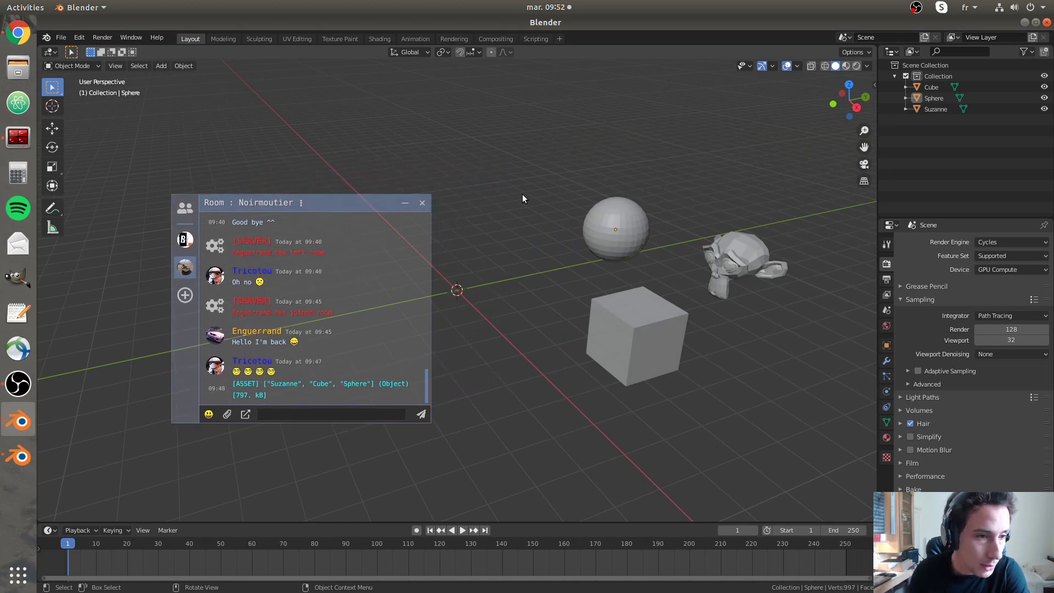
key("n")
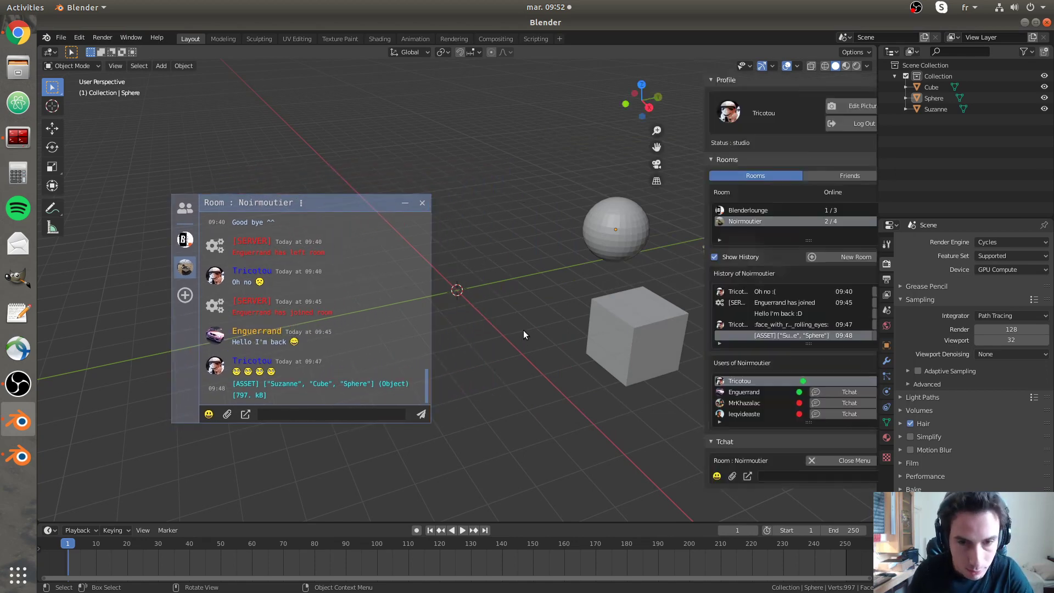